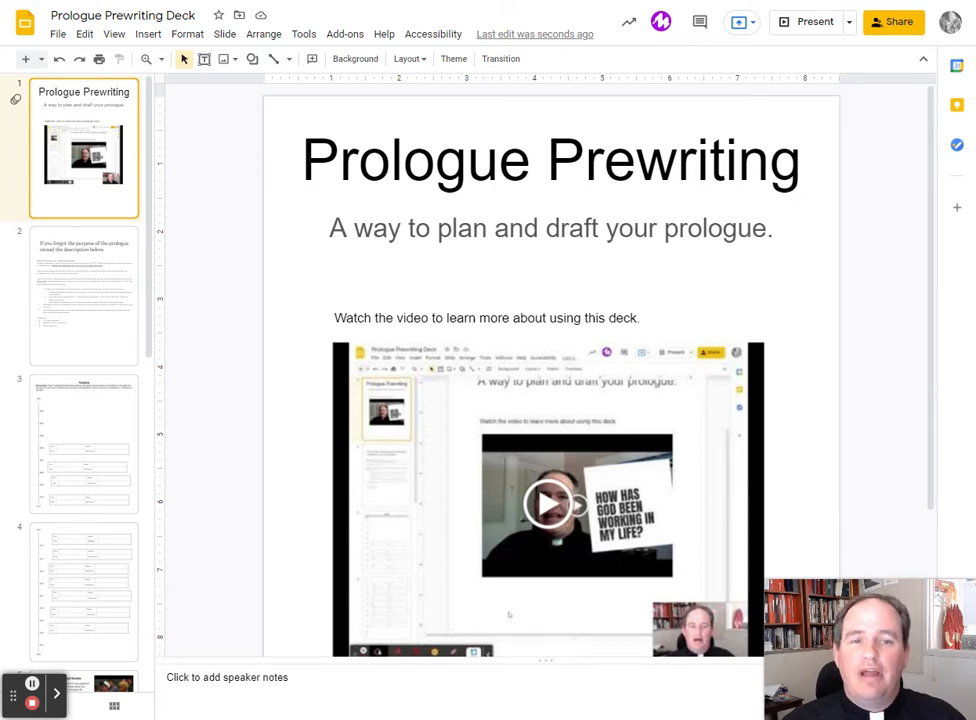
Switch from the prologue description slide to the Timeline slide.
left_click(96, 253)
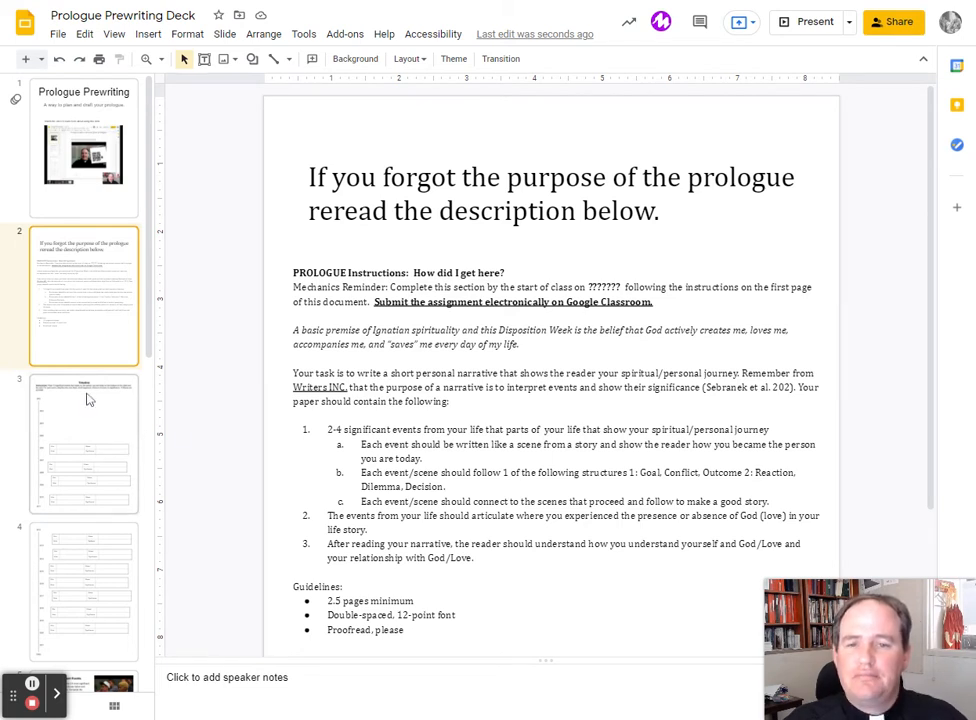
scroll(88, 400, "down", 2)
scroll(90, 400, "down", 1)
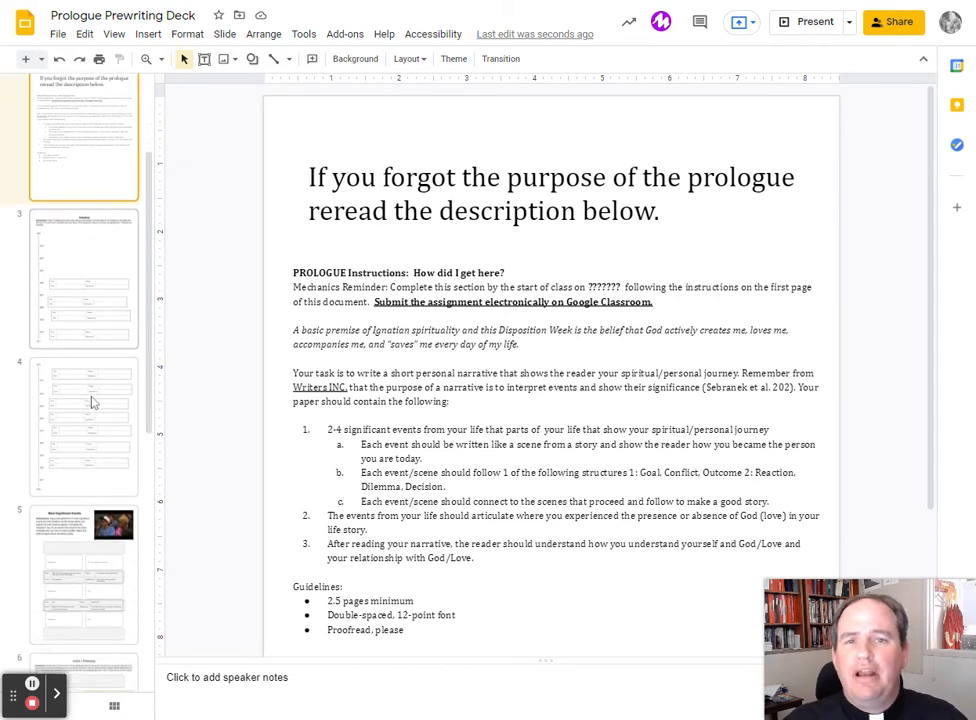
scroll(91, 402, "down", 1)
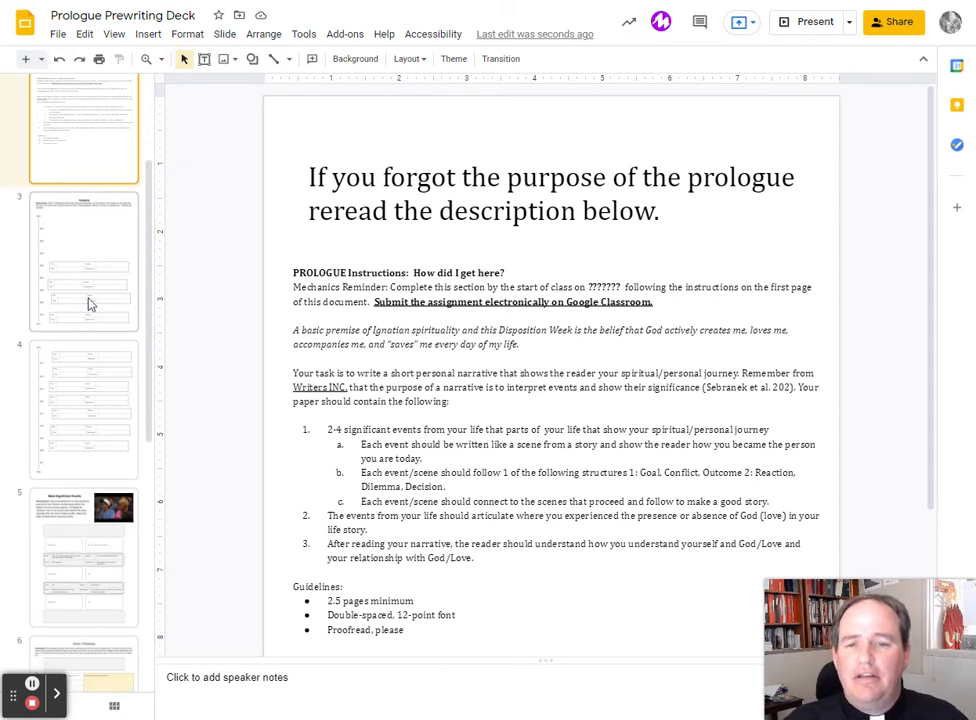
scroll(88, 303, "down", 2)
scroll(70, 380, "down", 1)
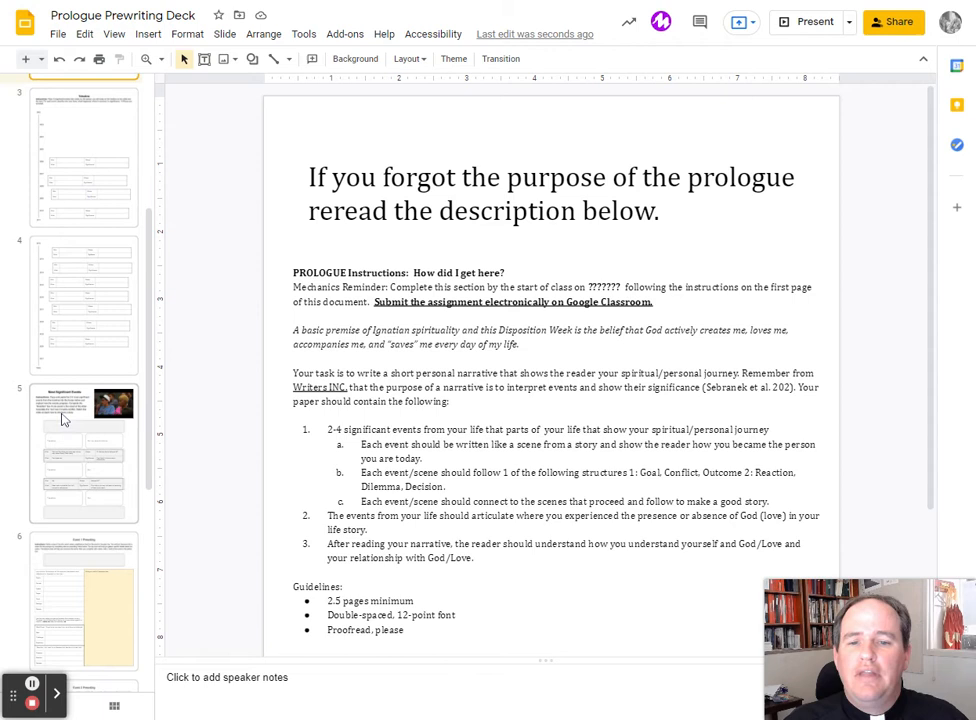
scroll(76, 415, "up", 1)
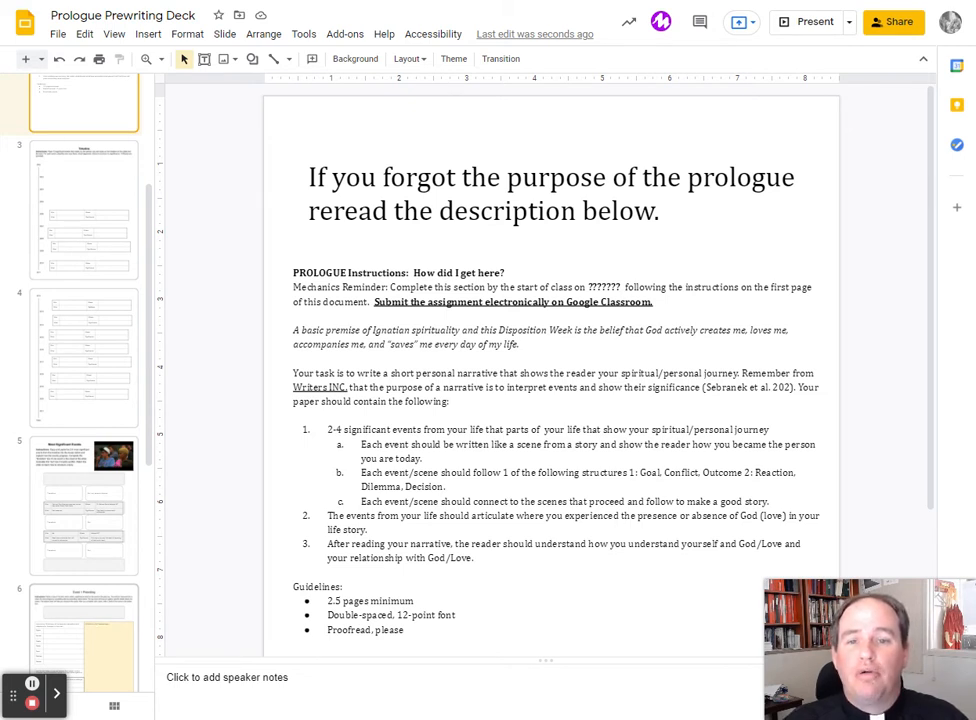
left_click(117, 229)
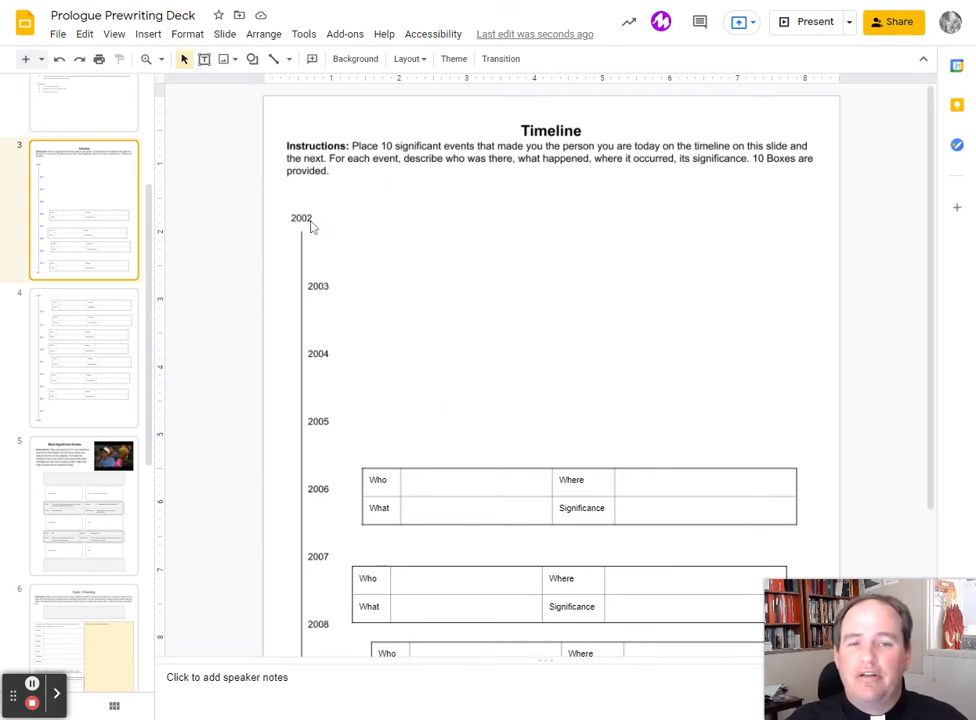
scroll(311, 228, "down", 3)
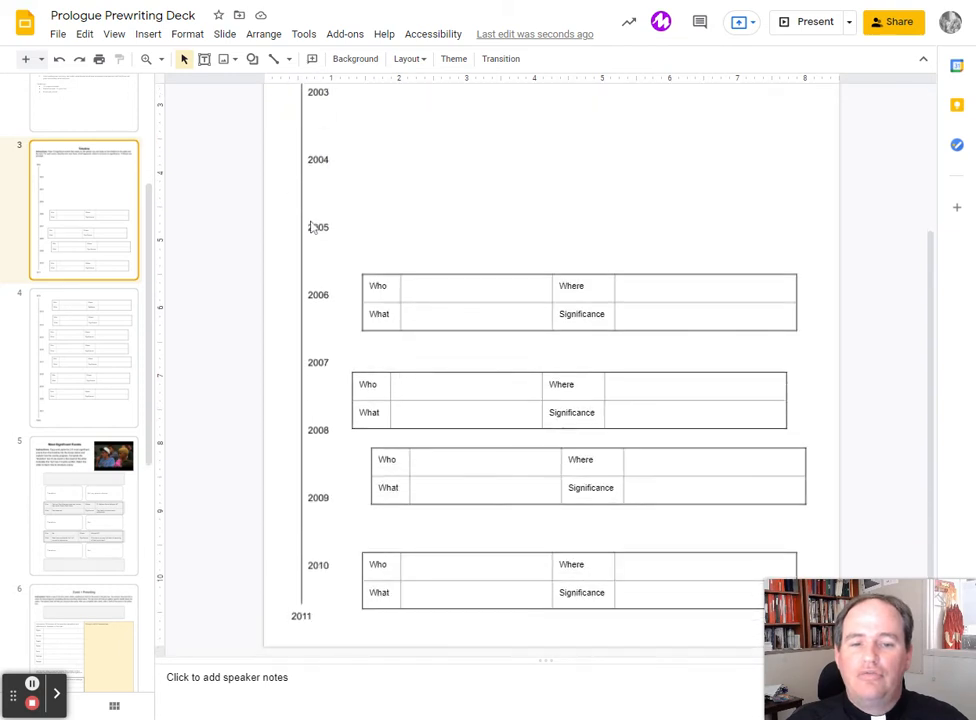
left_click(72, 398)
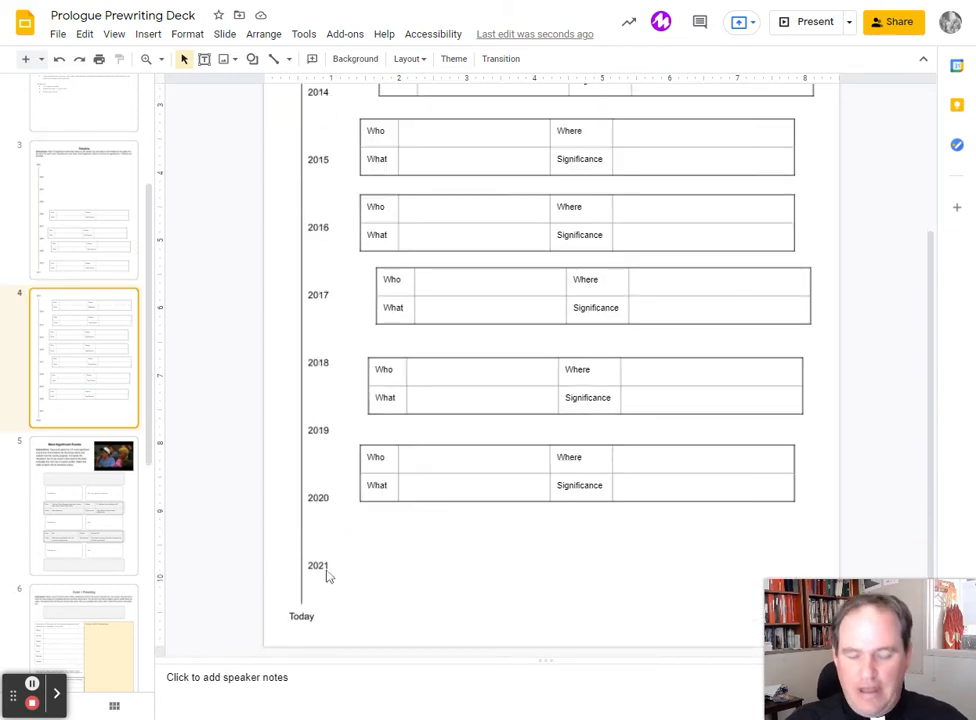
scroll(325, 575, "up", 3)
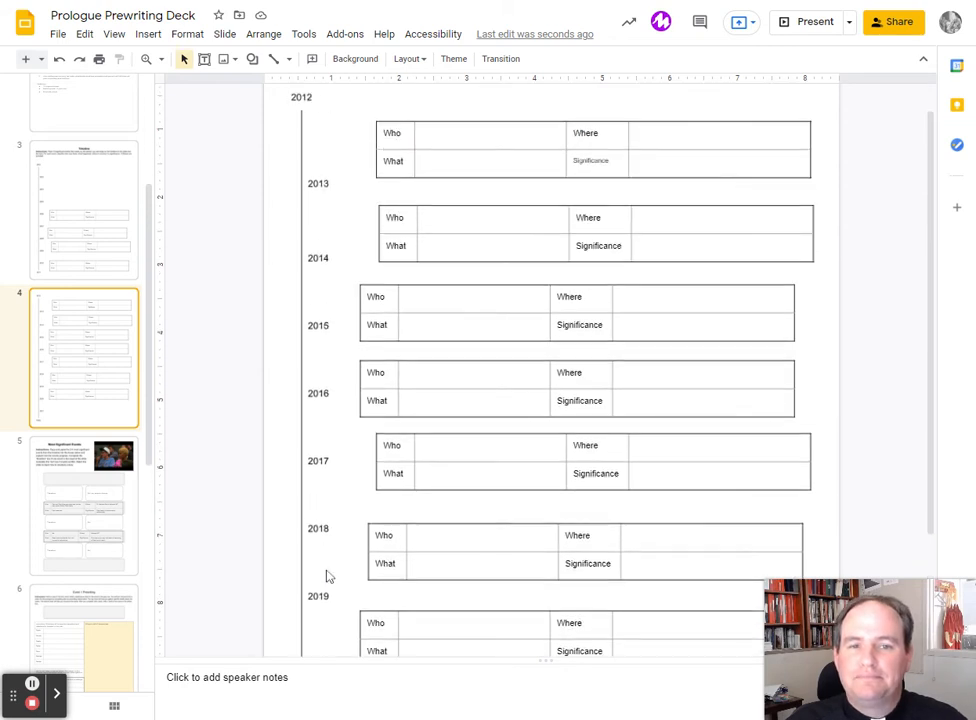
left_click(74, 220)
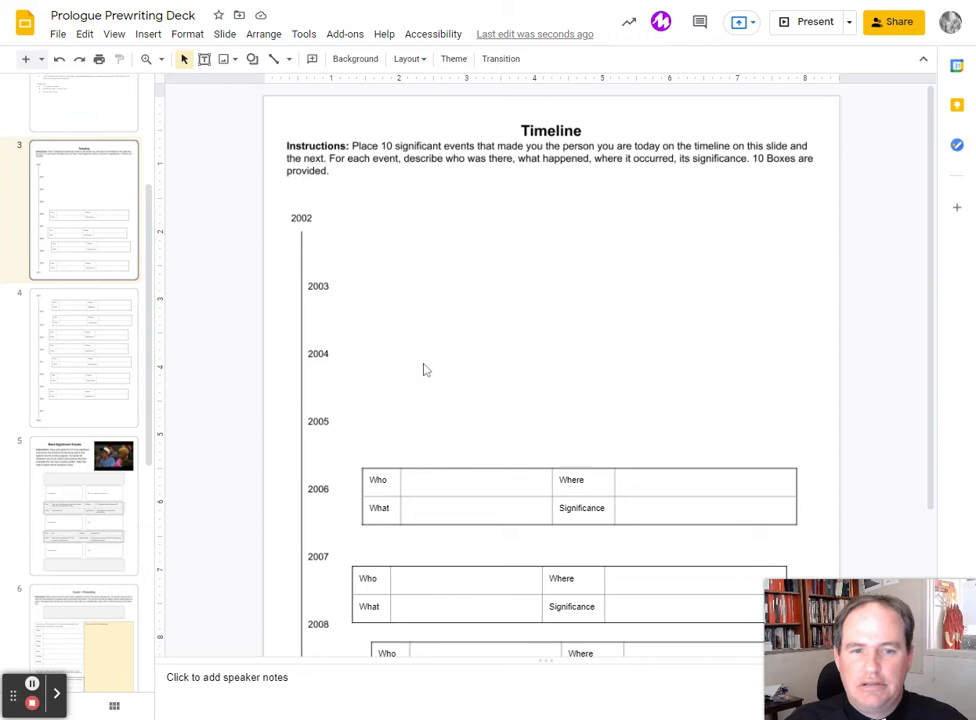
Paste the filled event table beside 2003, then move to the Most Significant Events slide.
key("ctrl+v")
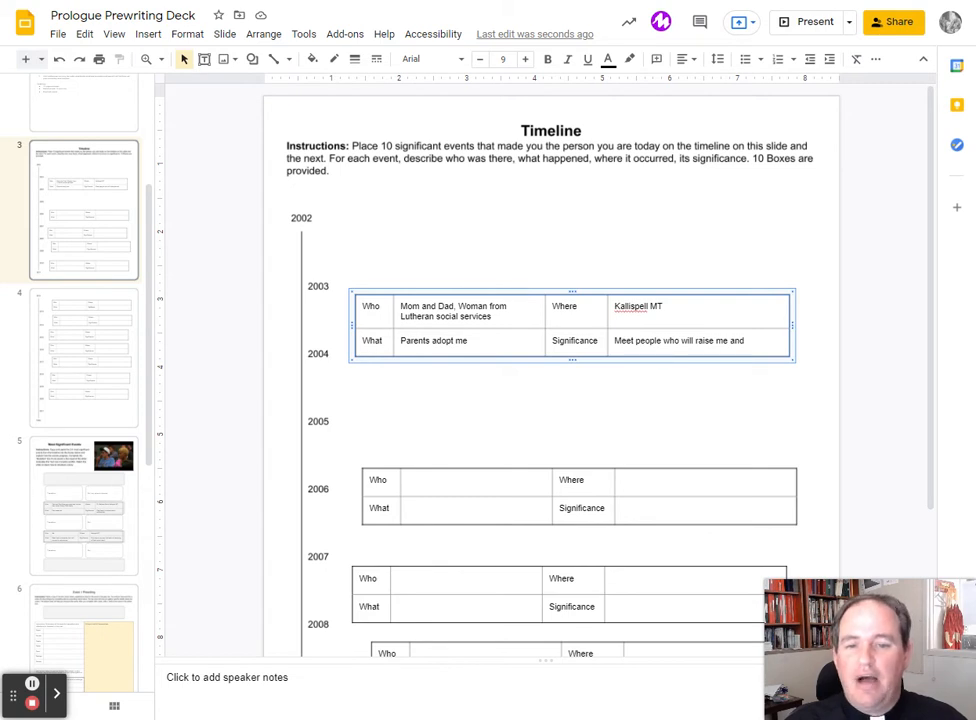
left_click(57, 468)
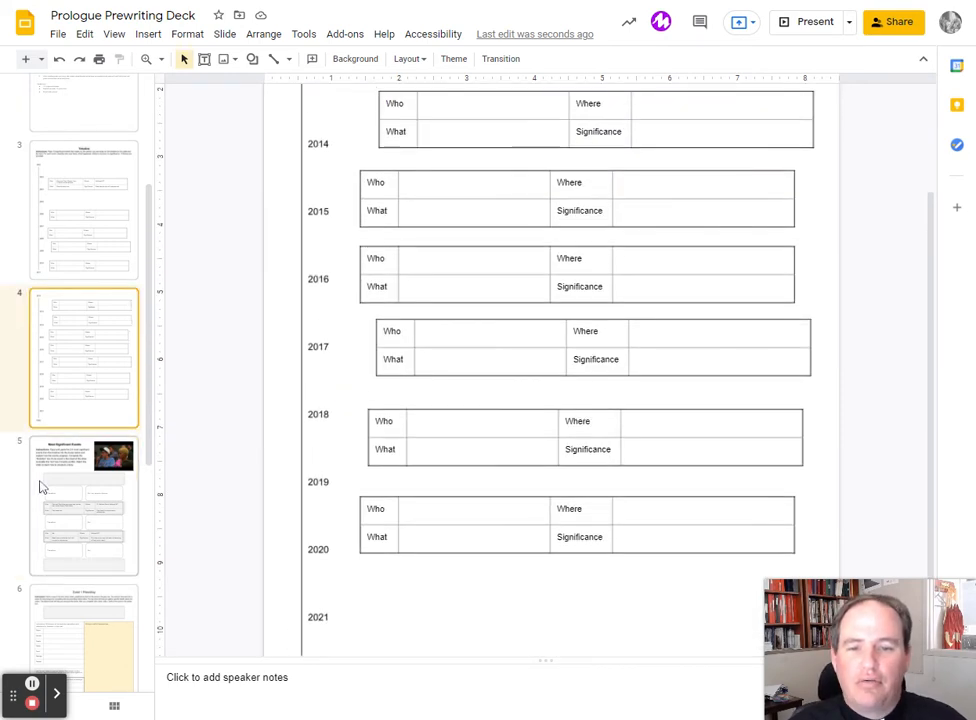
Paste the adoption event table and fit it over the empty top box on slide 5.
left_click(40, 487)
scroll(460, 400, "up", 3)
scroll(460, 400, "up", 2)
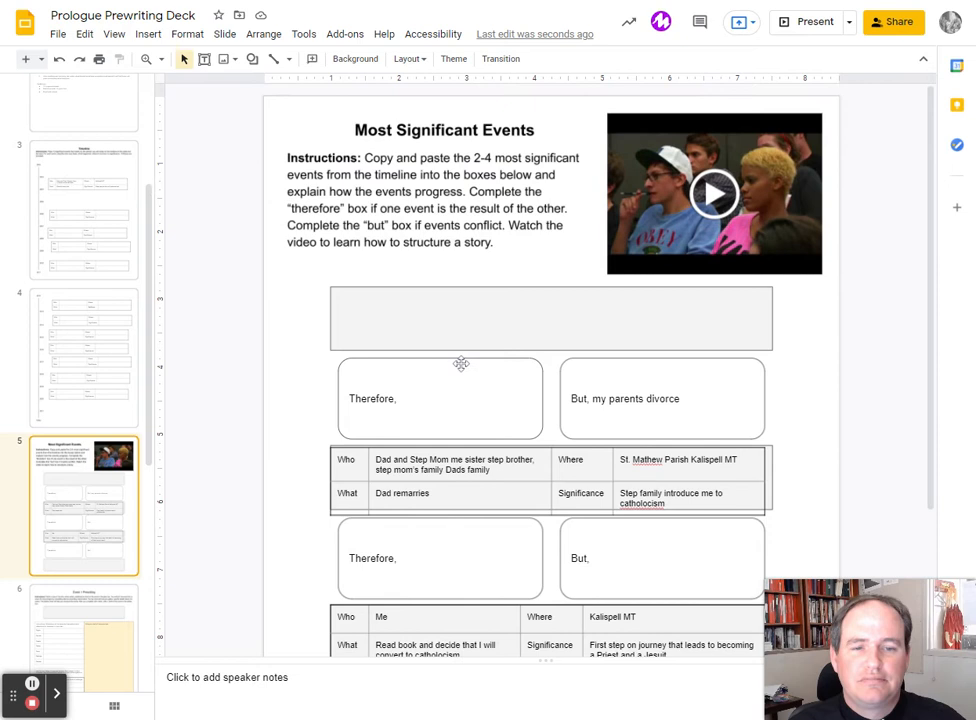
key("ctrl+v")
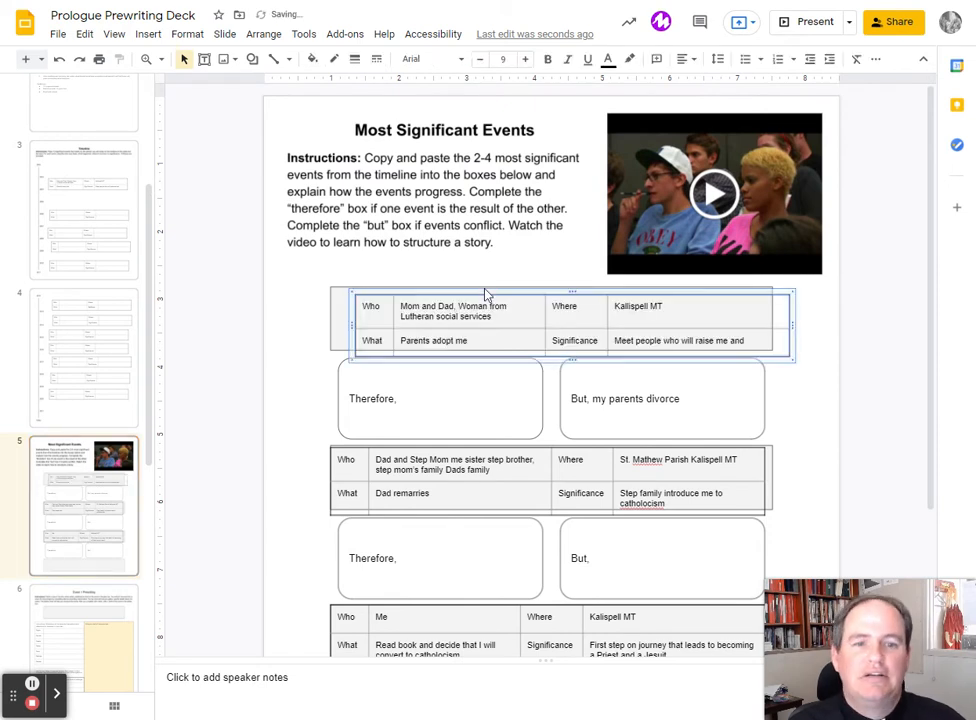
left_click_drag(490, 292, 450, 271)
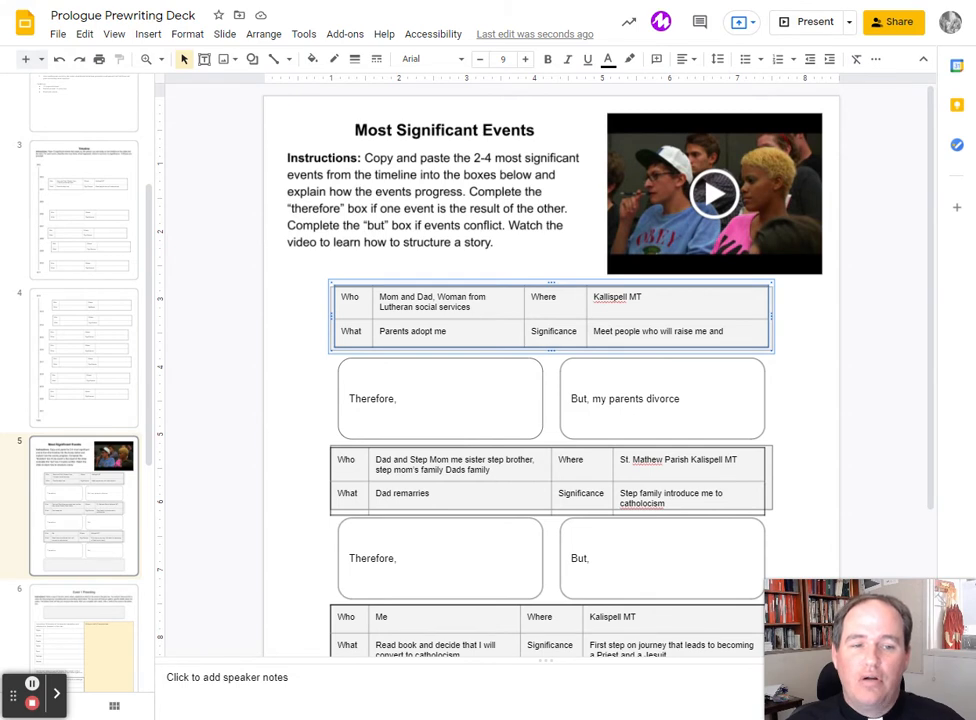
double_click(626, 398)
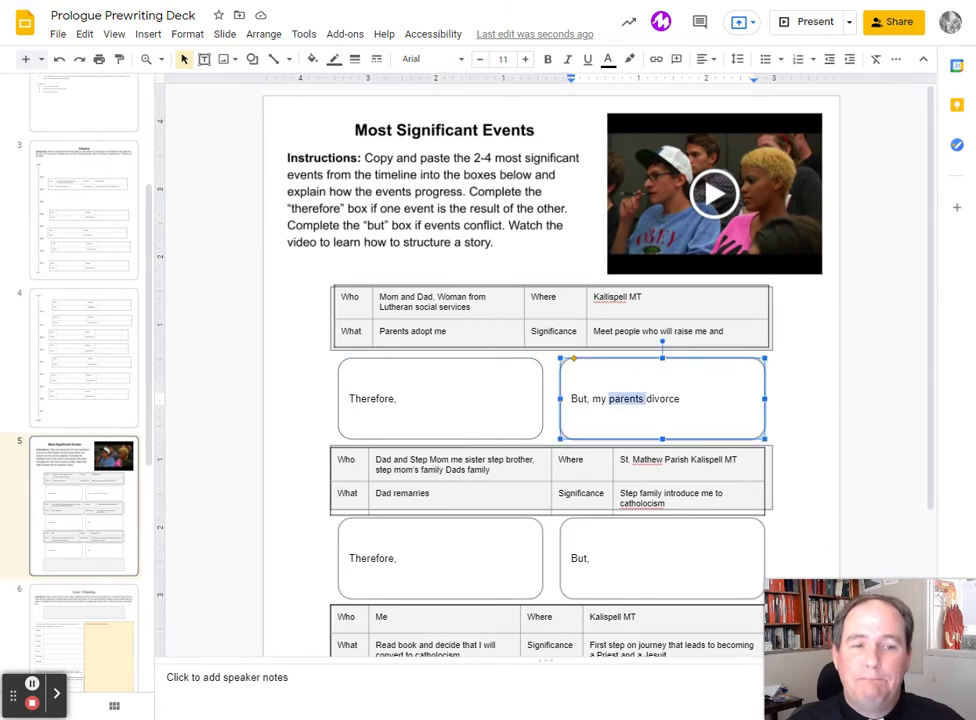
left_click_drag(680, 398, 592, 398)
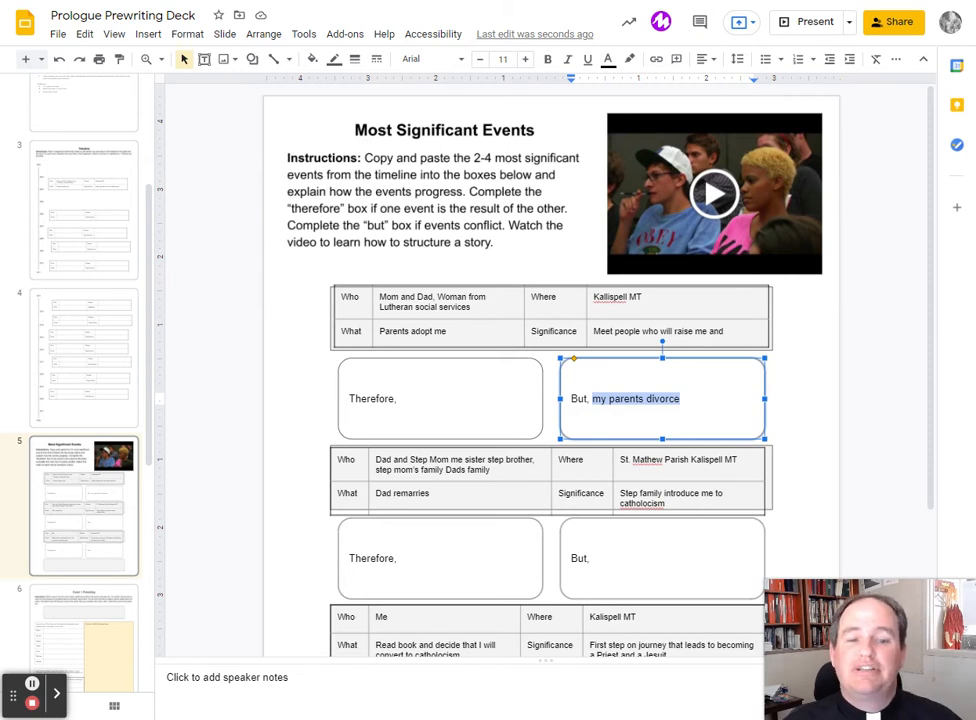
left_click(470, 464)
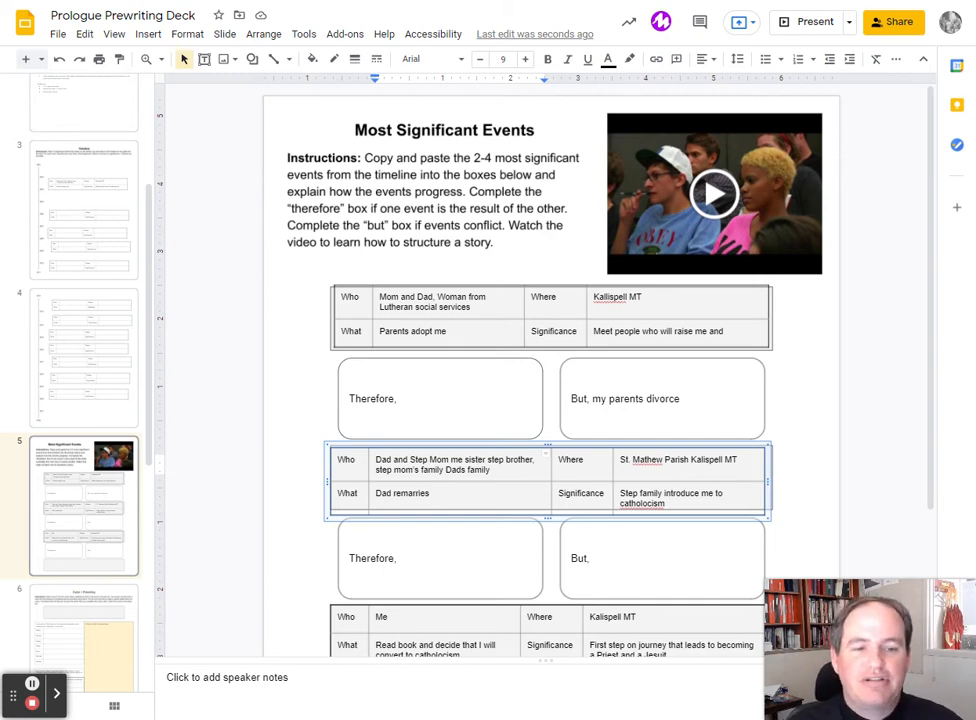
left_click(701, 493)
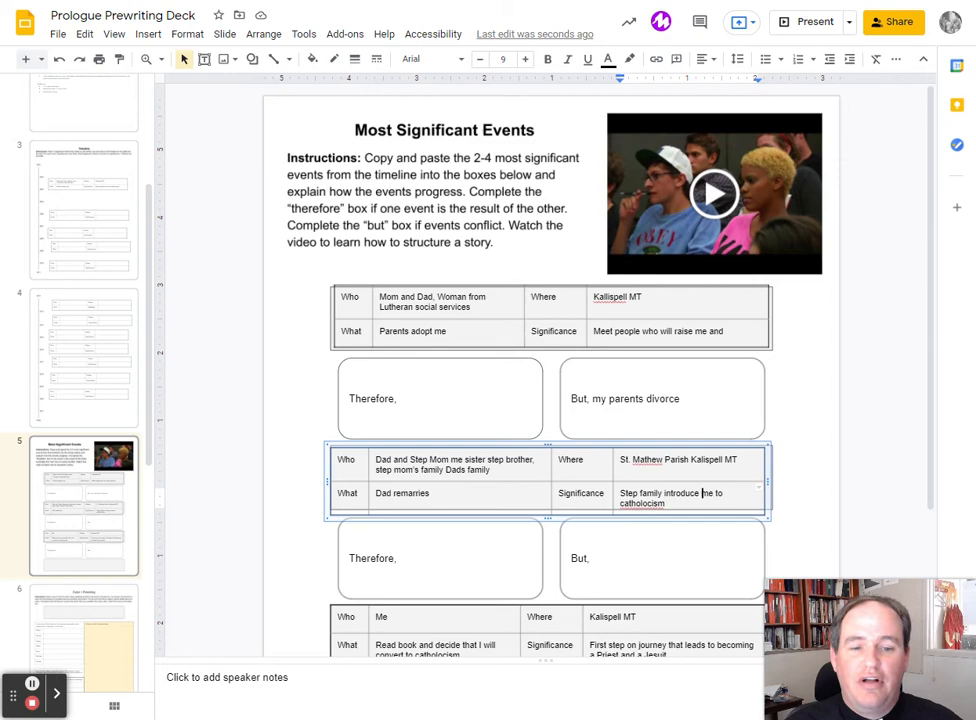
scroll(550, 400, "down", 2)
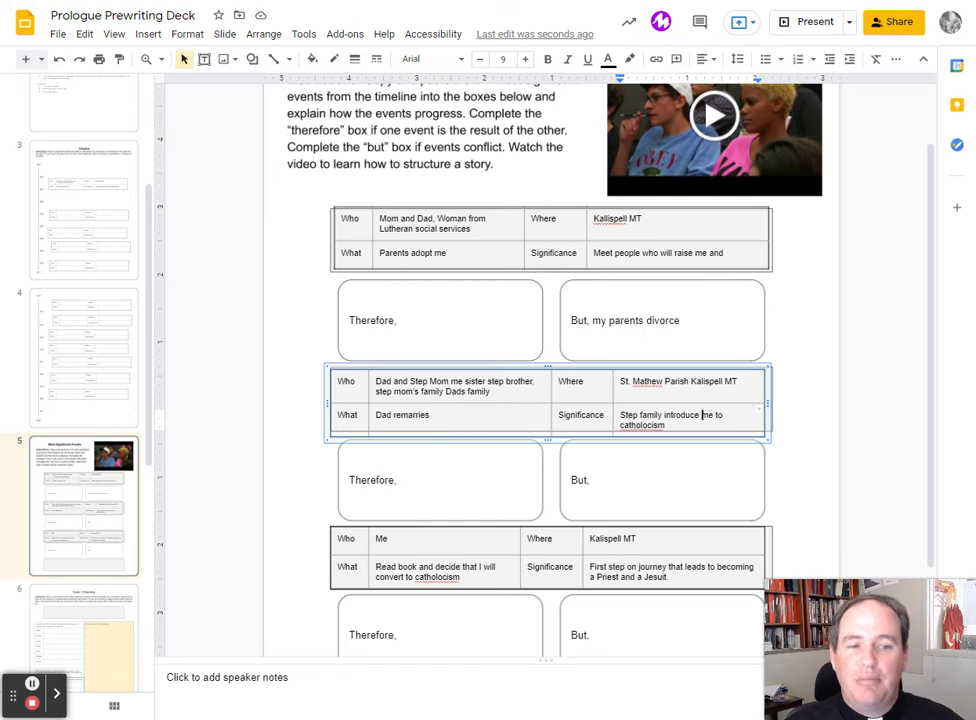
Write the Therefore sentence about being raised in fundamentalist and catholic churches.
left_click(439, 484)
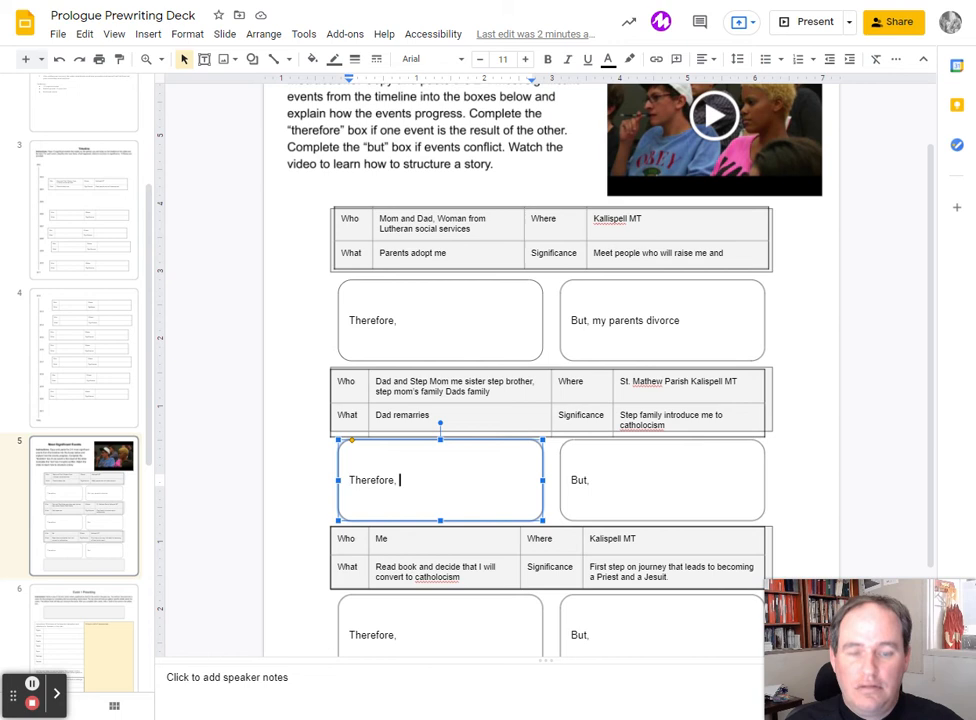
type("I")
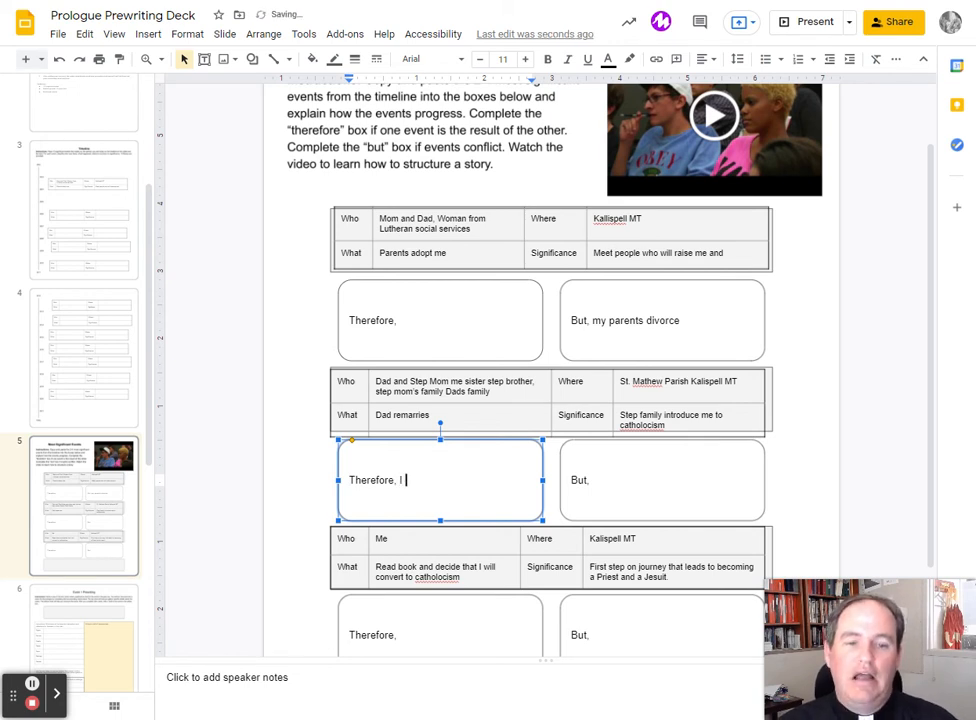
type(" am raised")
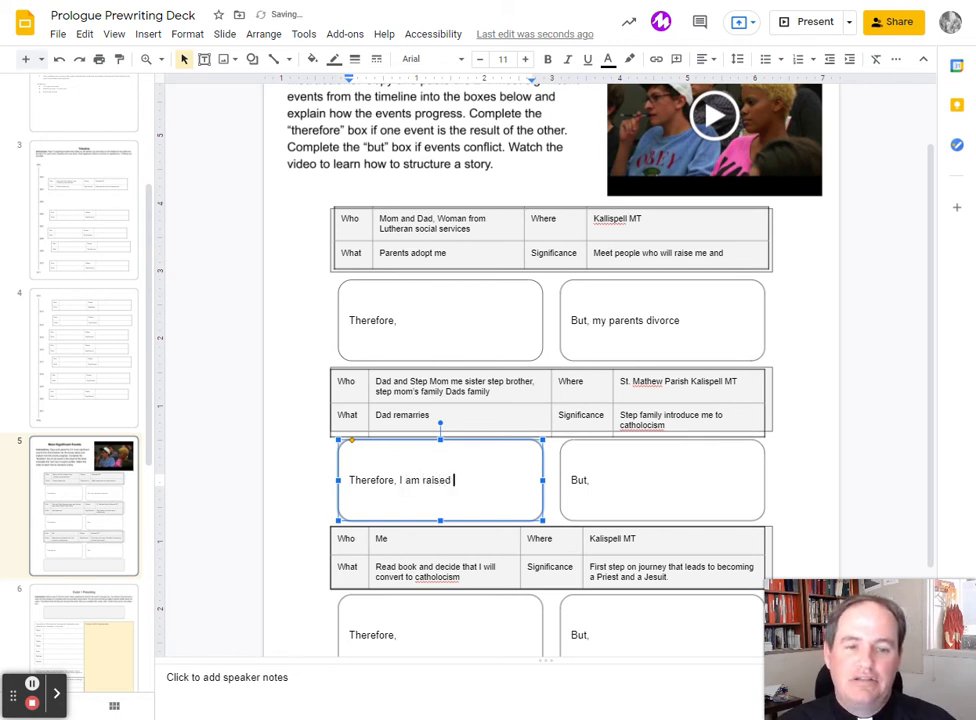
type(" going")
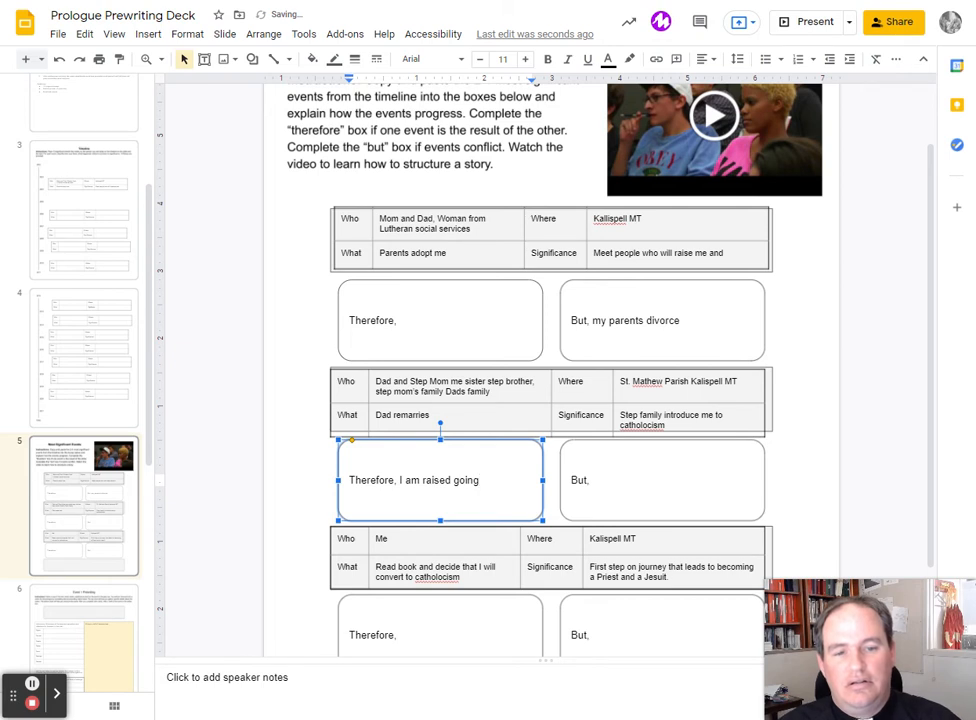
key("BackSpace")
key("BackSpace")
key("BackSpace")
key("BackSpace")
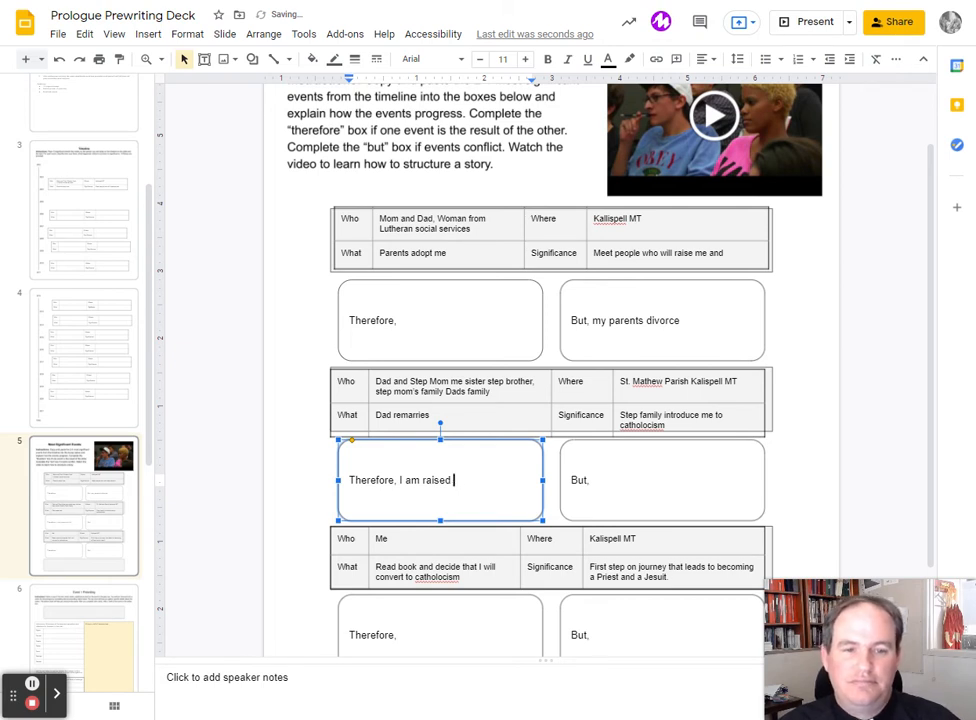
type("going to ")
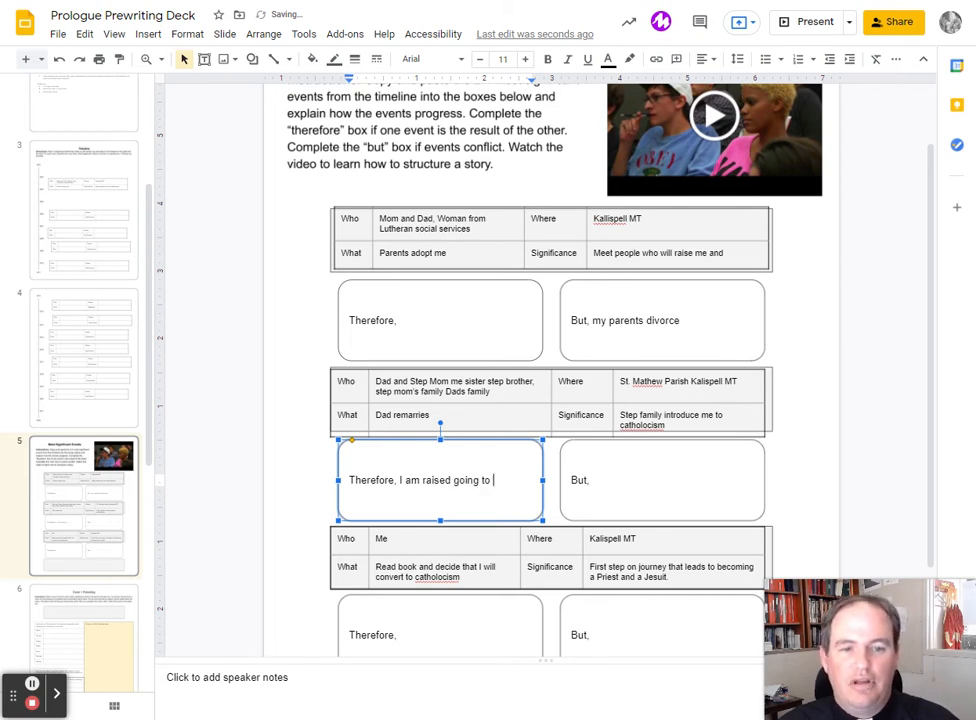
type("church ")
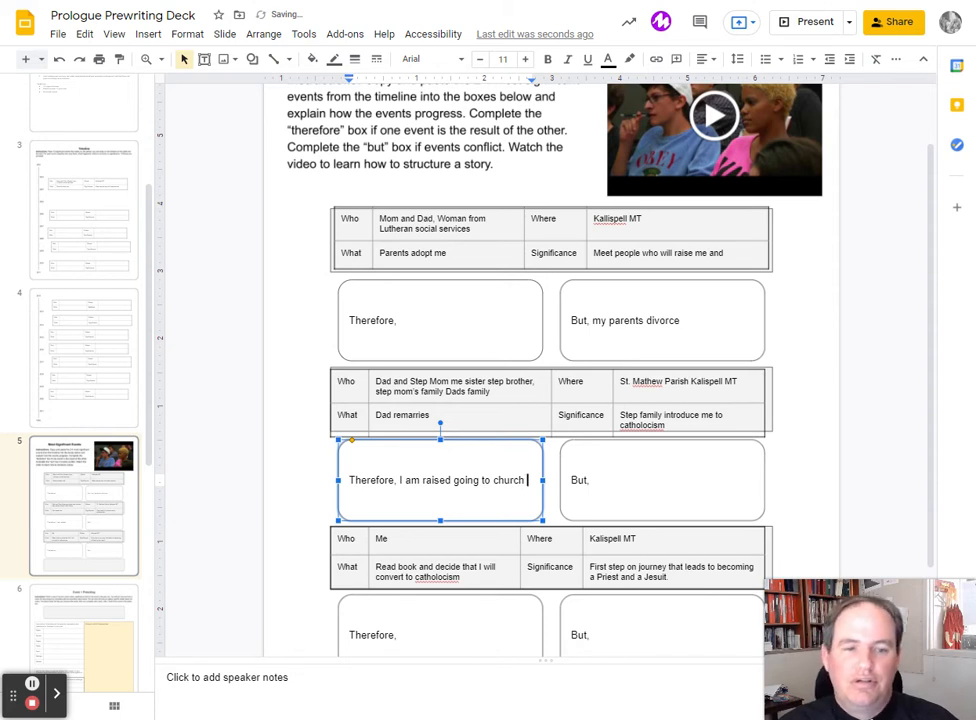
type("in both the")
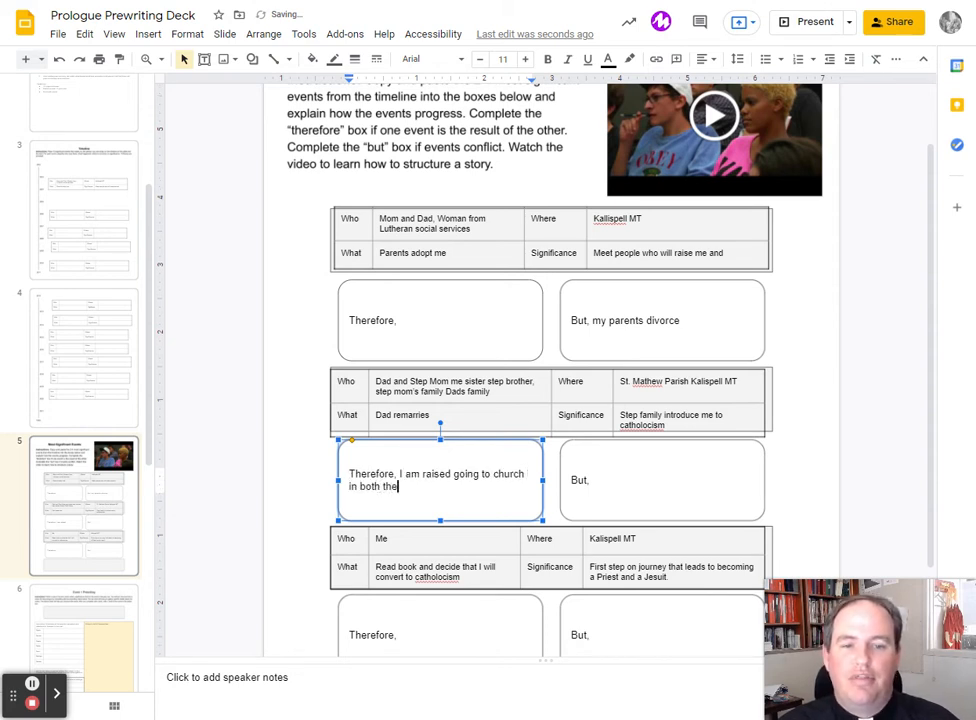
type(" fina")
key("BackSpace")
key("BackSpace")
key("BackSpace")
key("BackSpace")
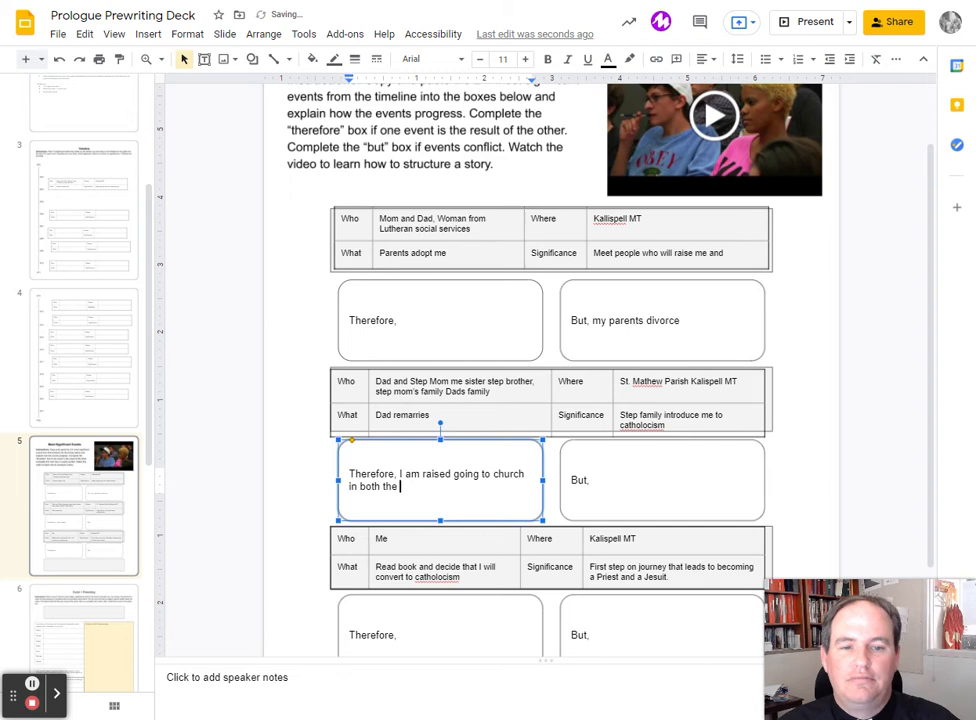
type("fundamental")
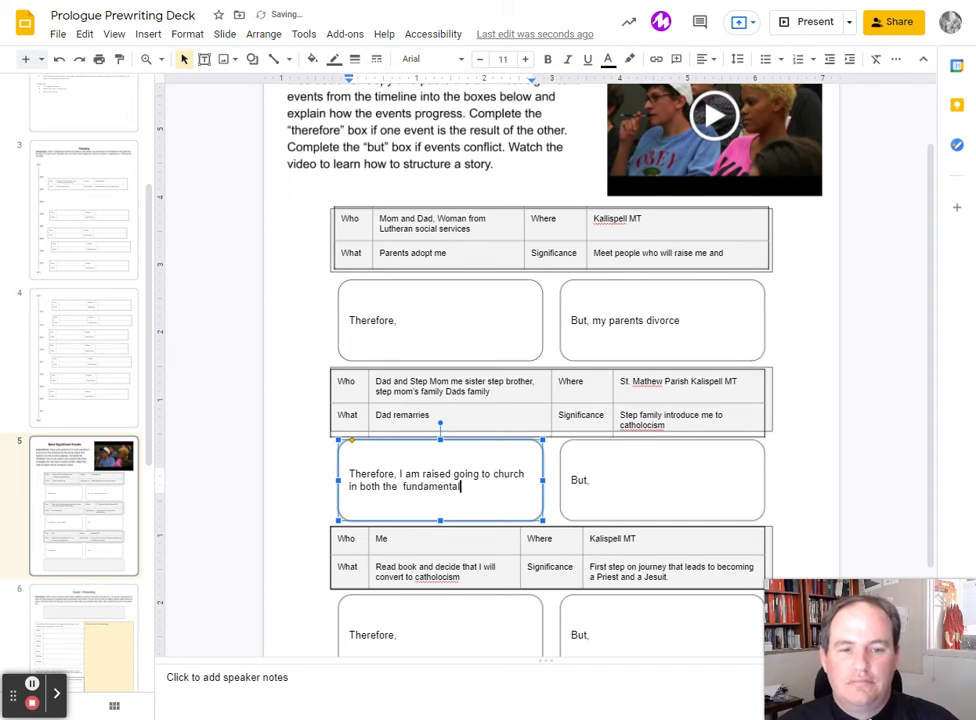
type("ist and catholic")
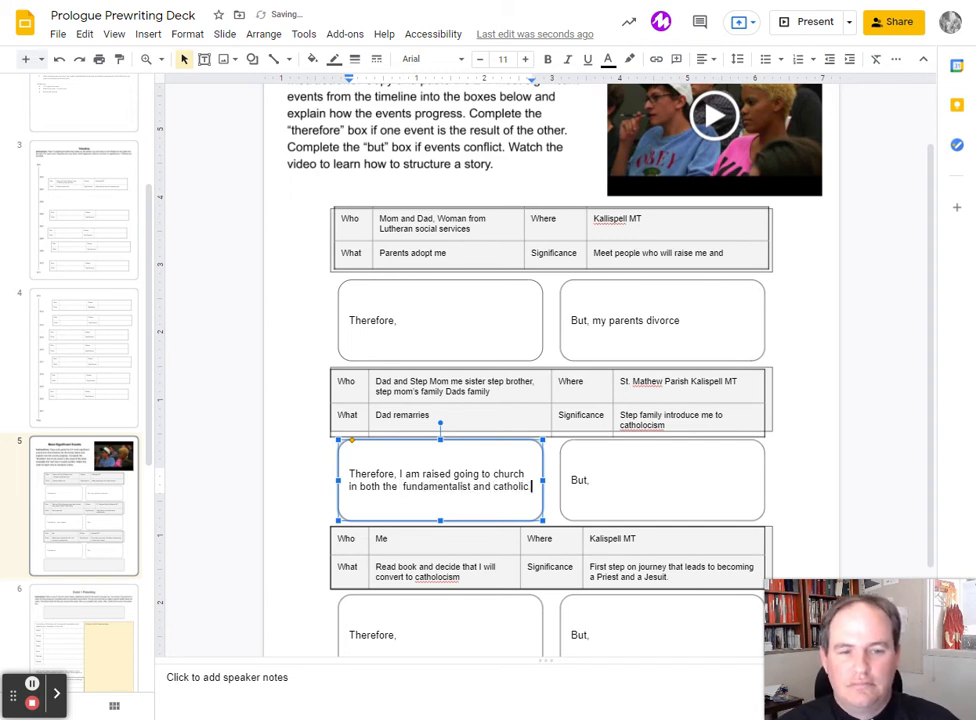
type(" church")
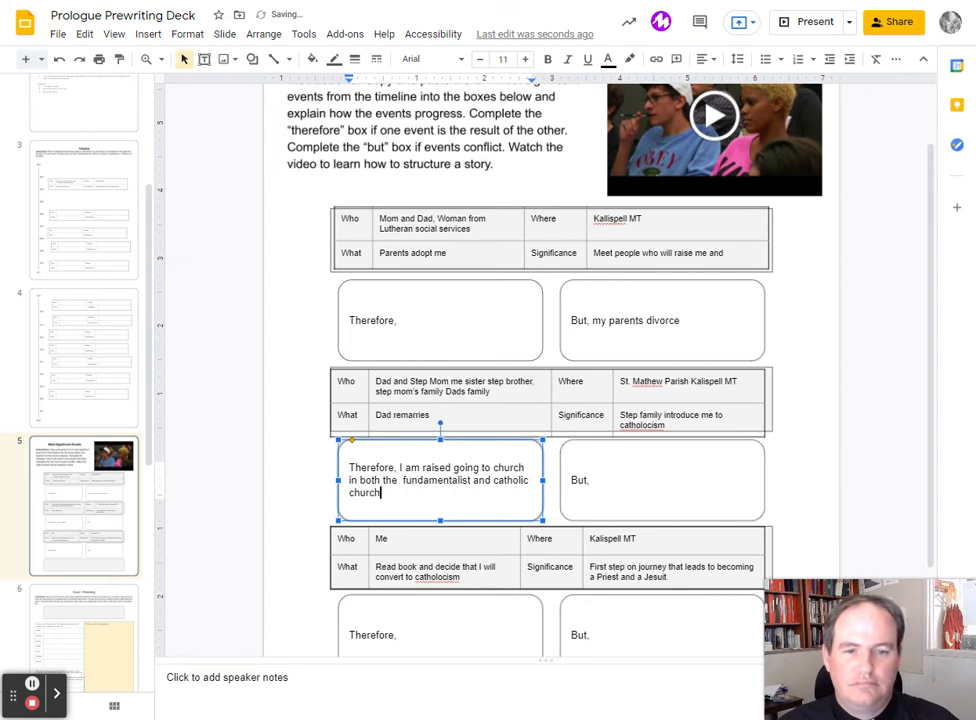
type("es an")
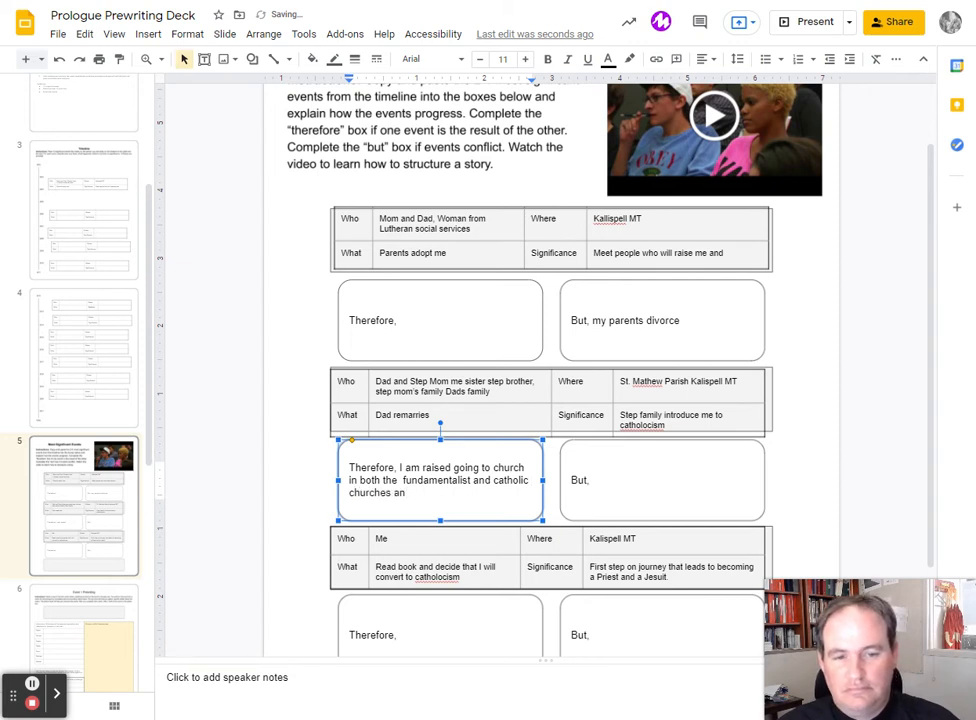
type("d")
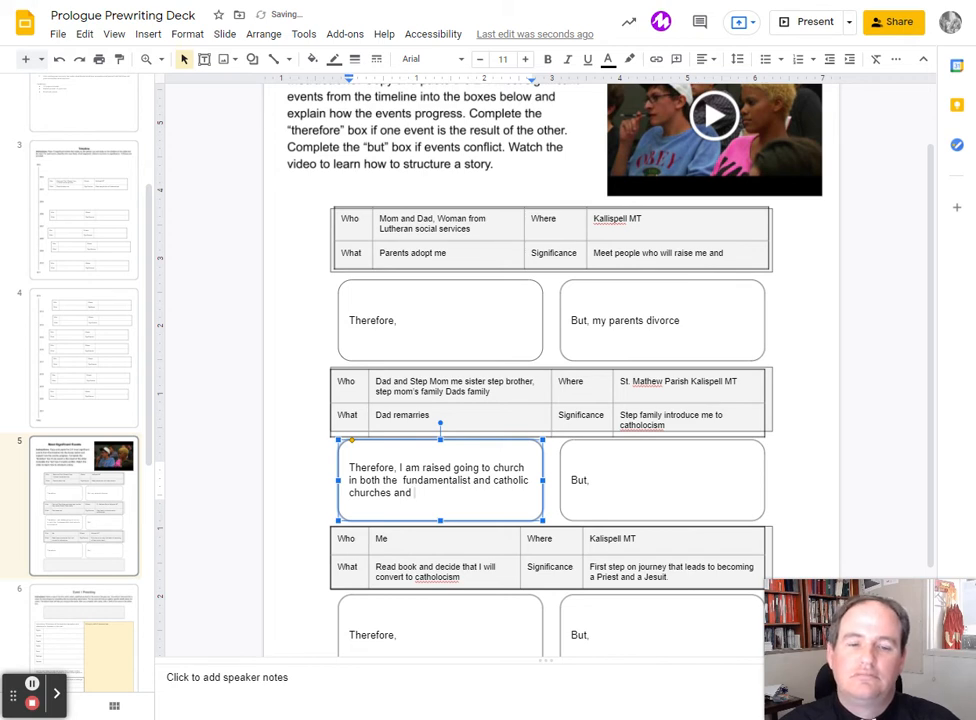
type(" dis")
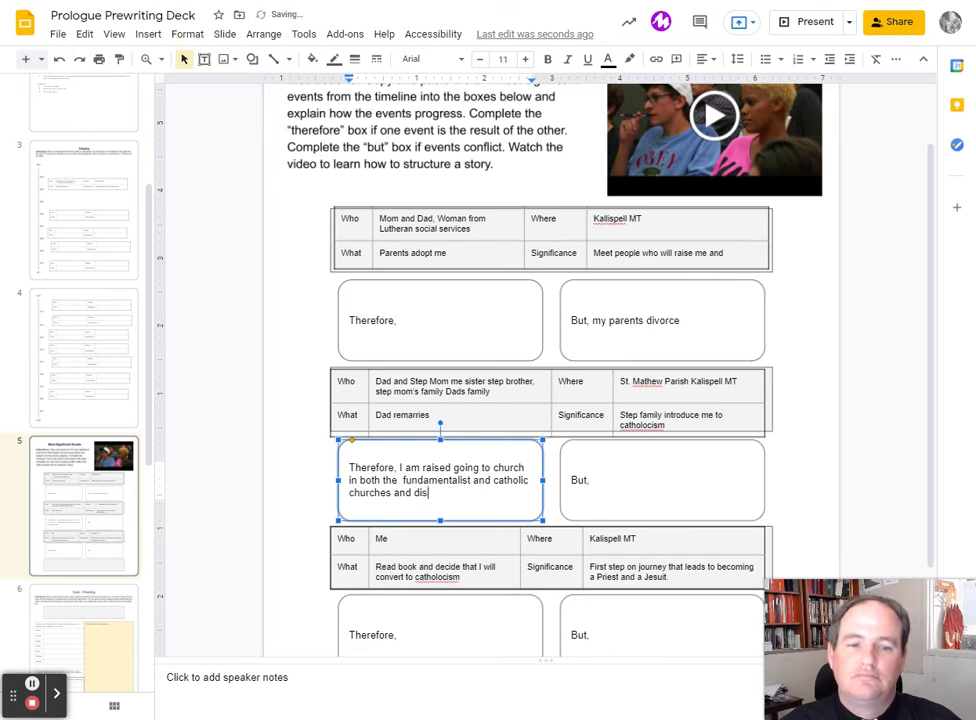
type("cern betw")
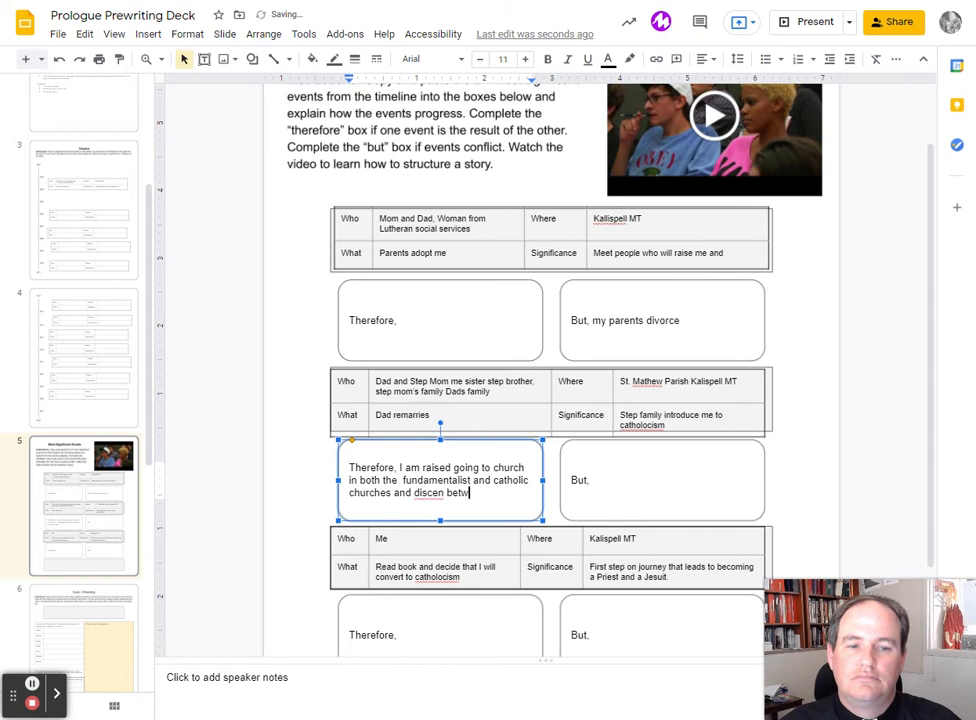
type("een the two")
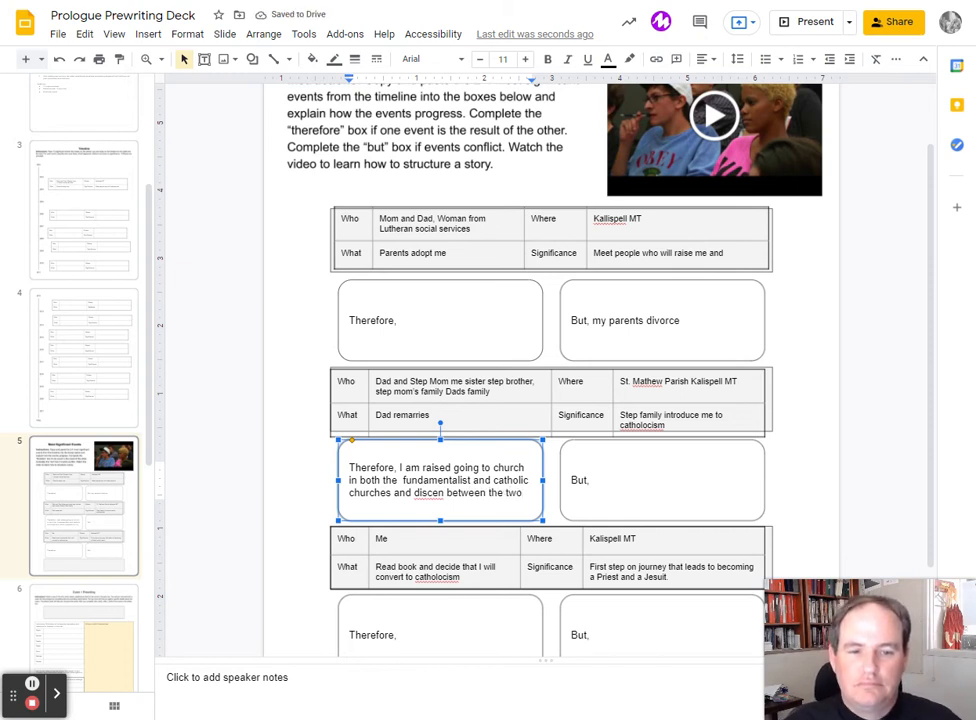
Correct the misspelled 'discren' to 'discern' via spelling suggestions.
left_click(437, 492)
left_click(465, 492)
type("r")
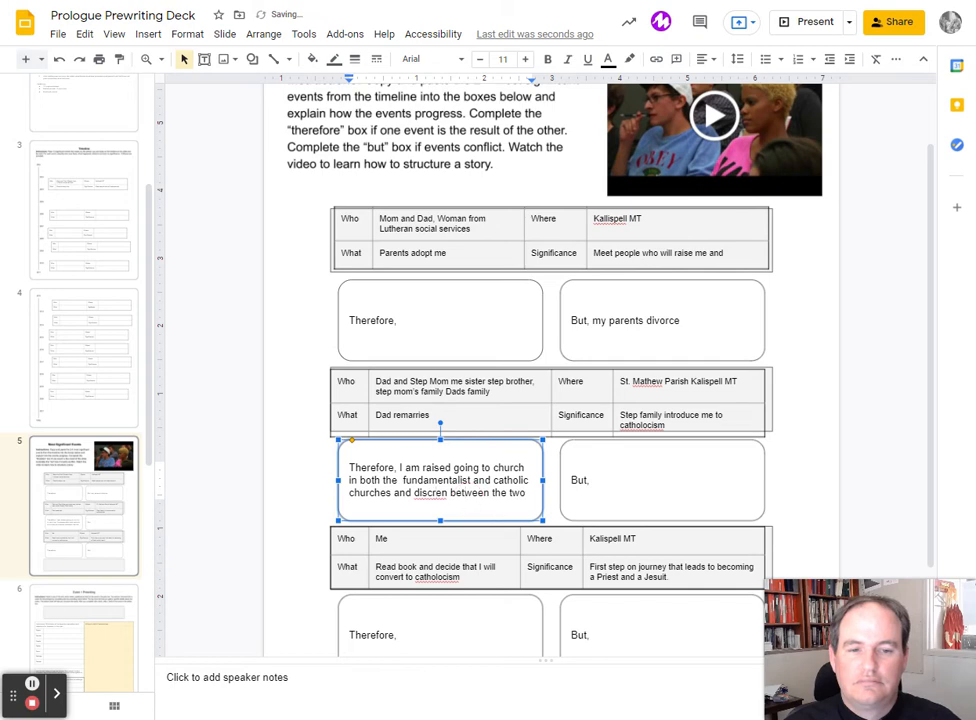
right_click(437, 492)
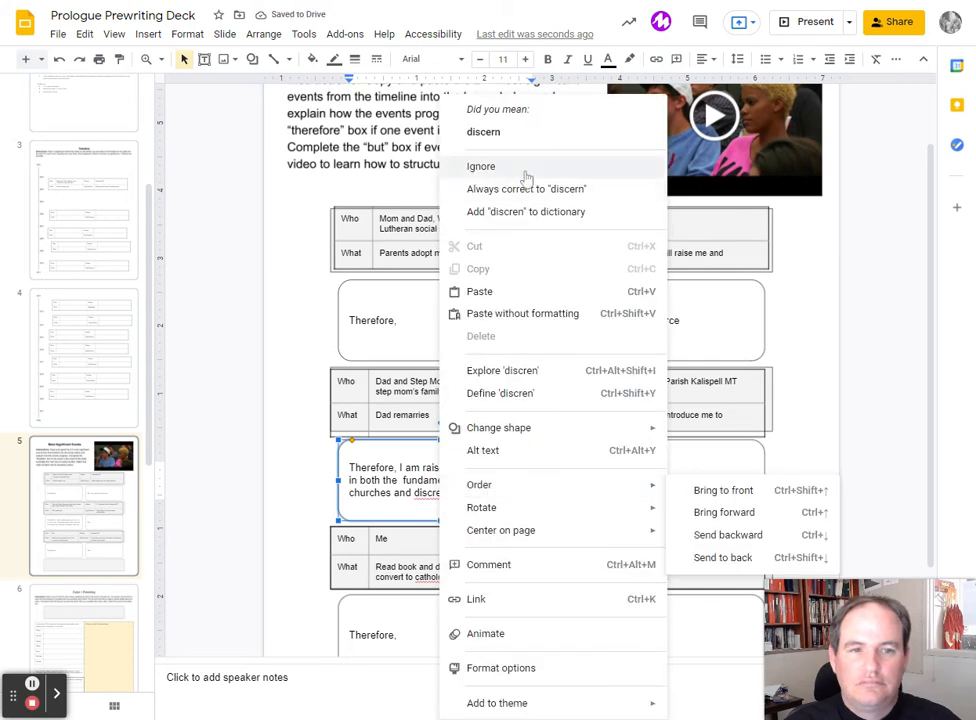
left_click(527, 133)
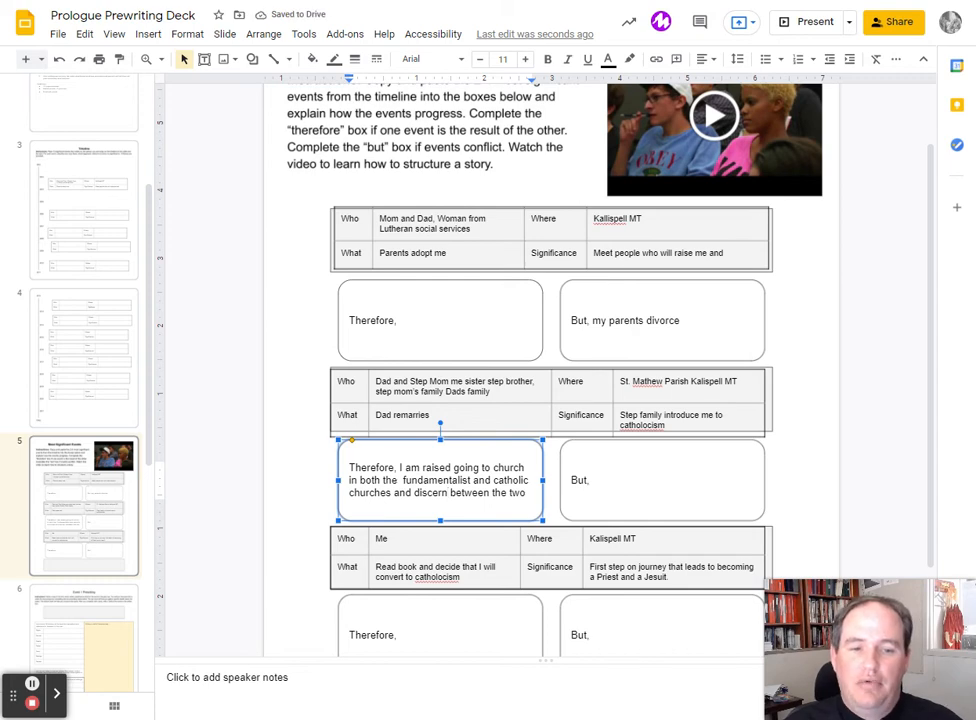
scroll(480, 457, "down", 1)
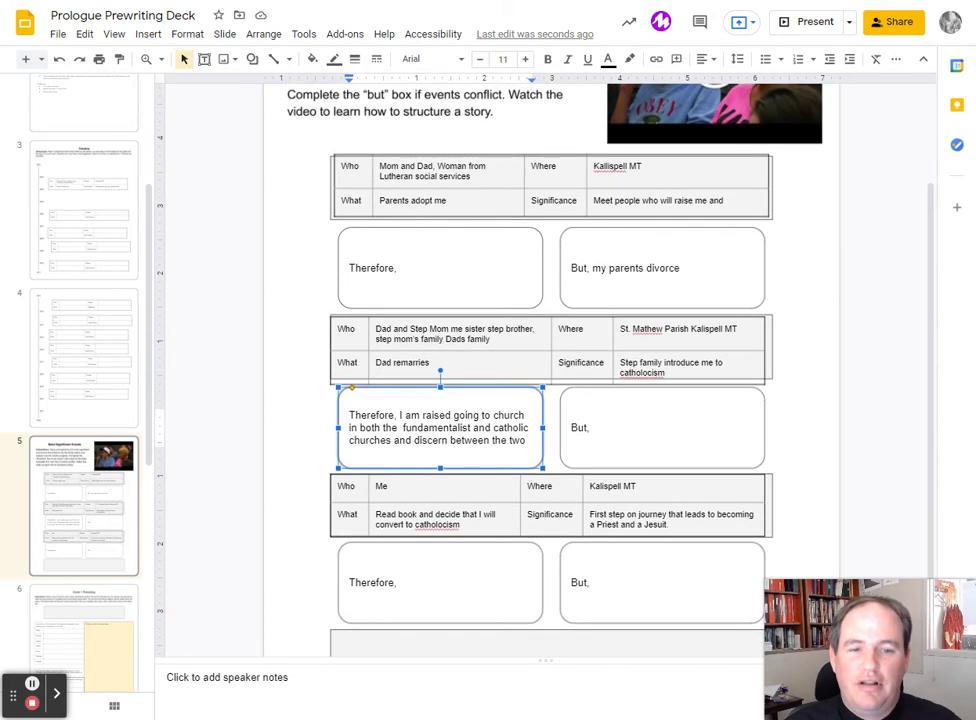
scroll(480, 457, "down", 1)
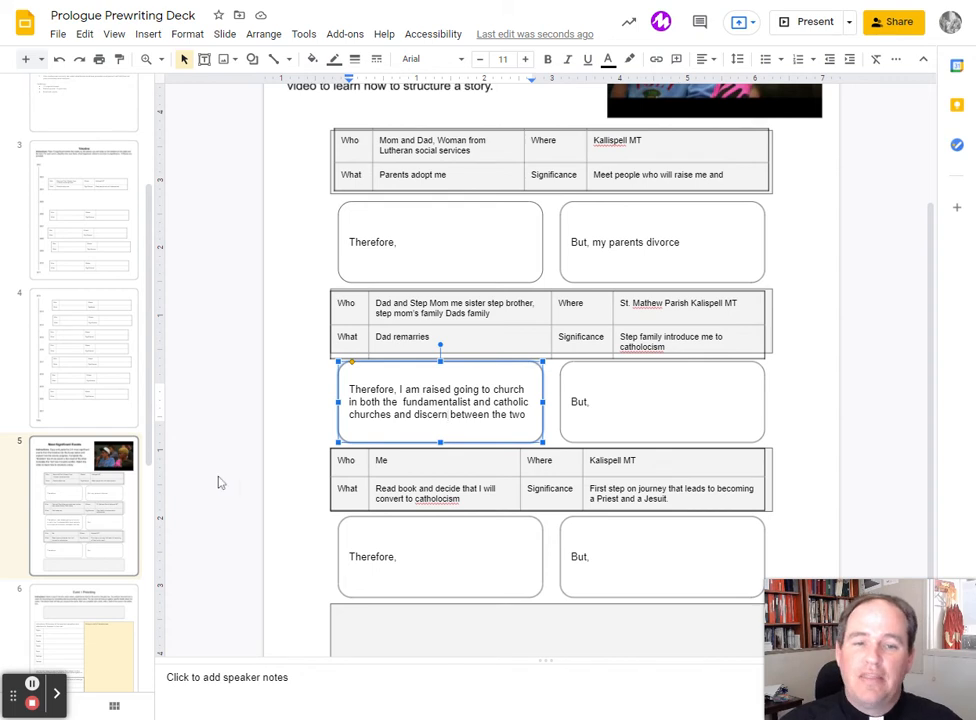
Copy the whole adoption event table and go to the Event 1 Prewriting slide.
left_click(435, 126)
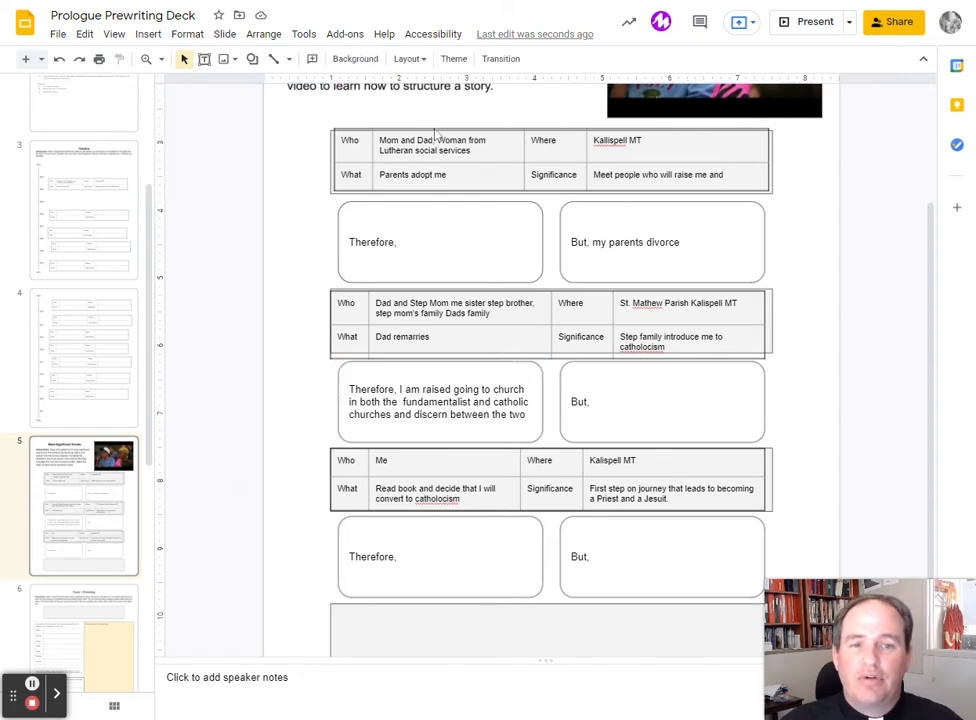
left_click(442, 174)
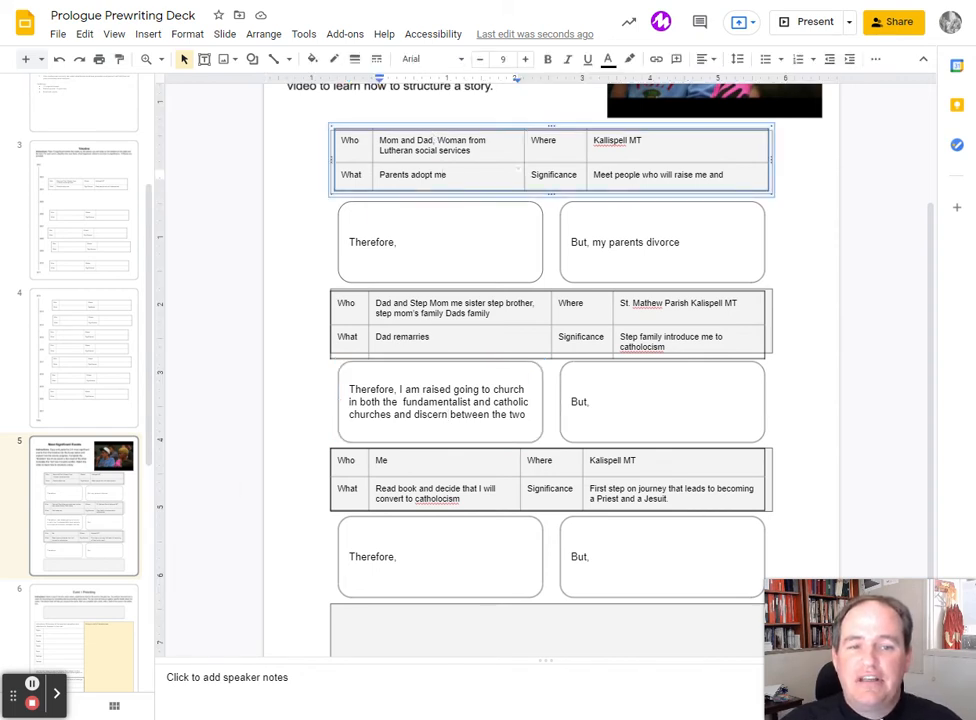
left_click(454, 125)
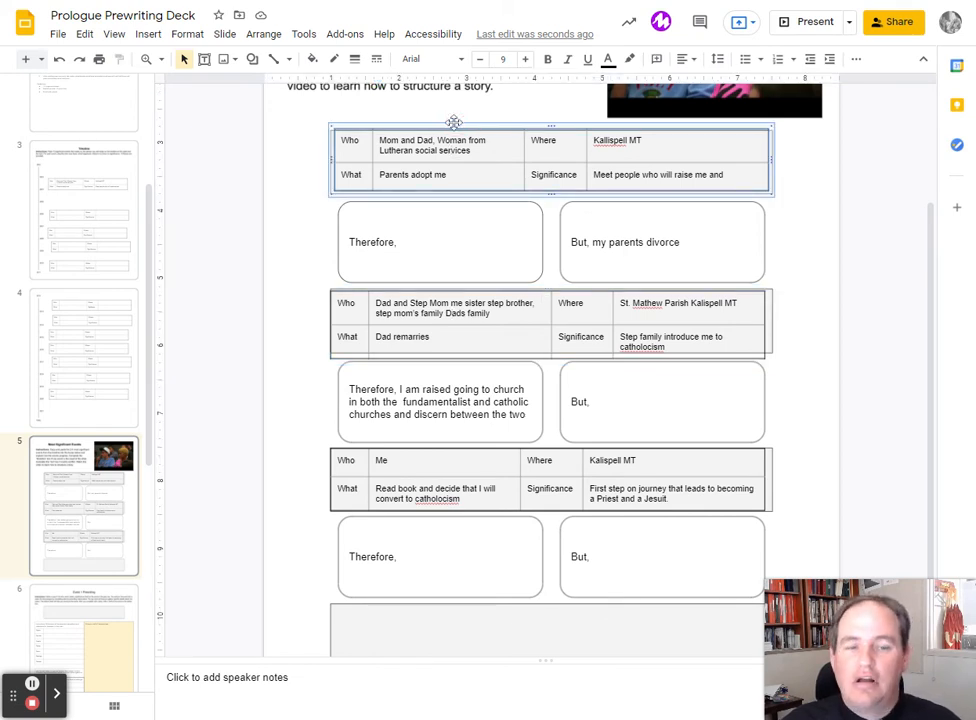
left_click(112, 615)
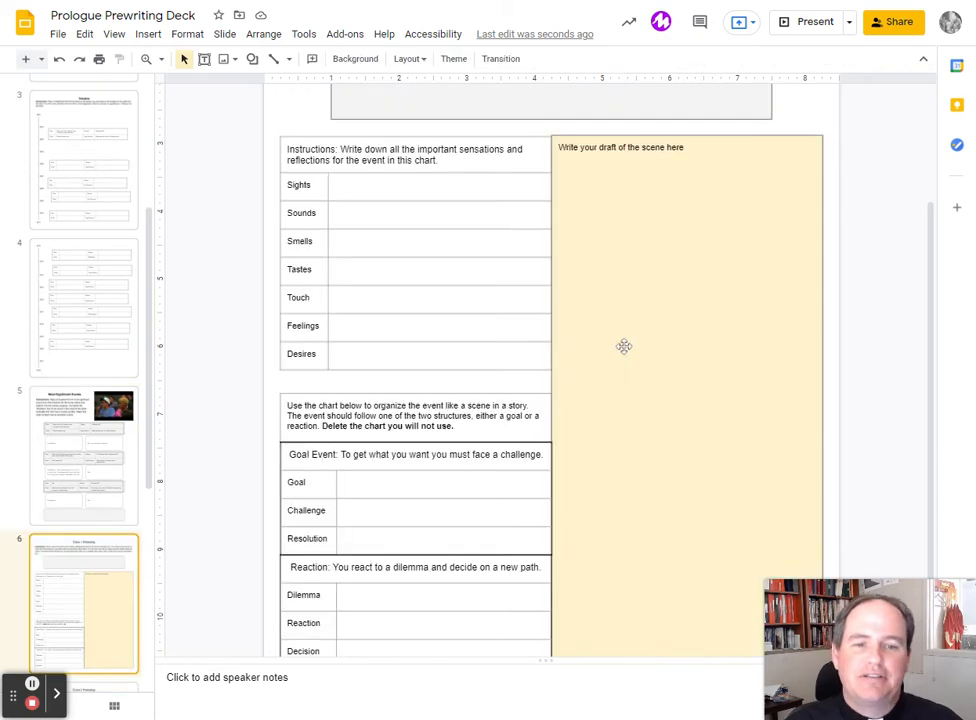
scroll(624, 346, "up", 3)
scroll(624, 346, "up", 2)
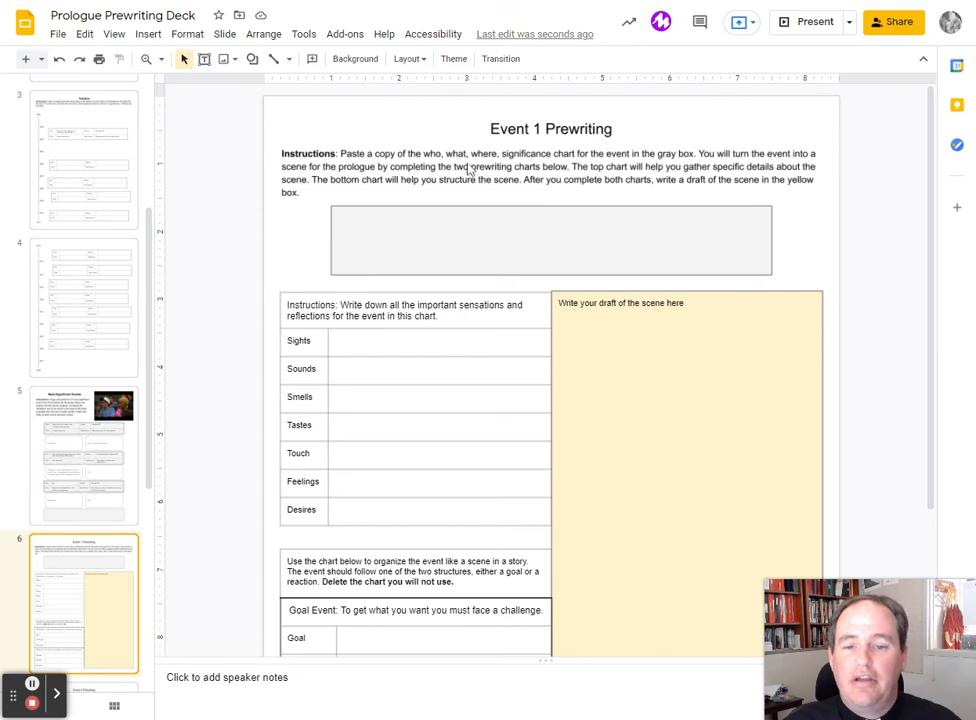
scroll(113, 304, "down", 3)
scroll(113, 304, "down", 3)
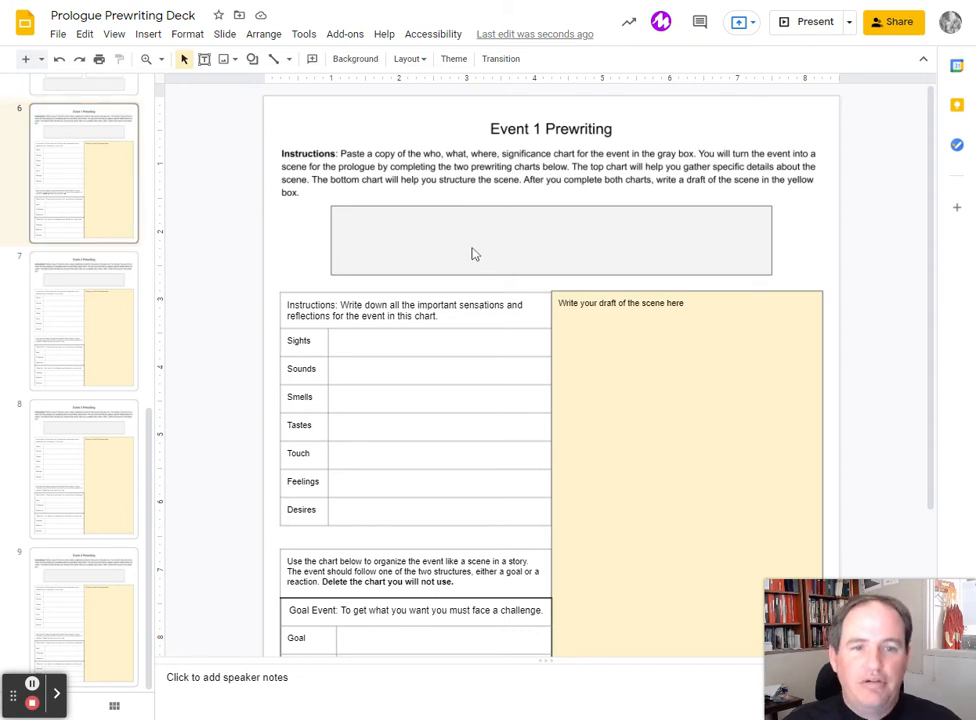
Paste the table and move it into the gray box.
key("ctrl+v")
left_click_drag(473, 278, 478, 202)
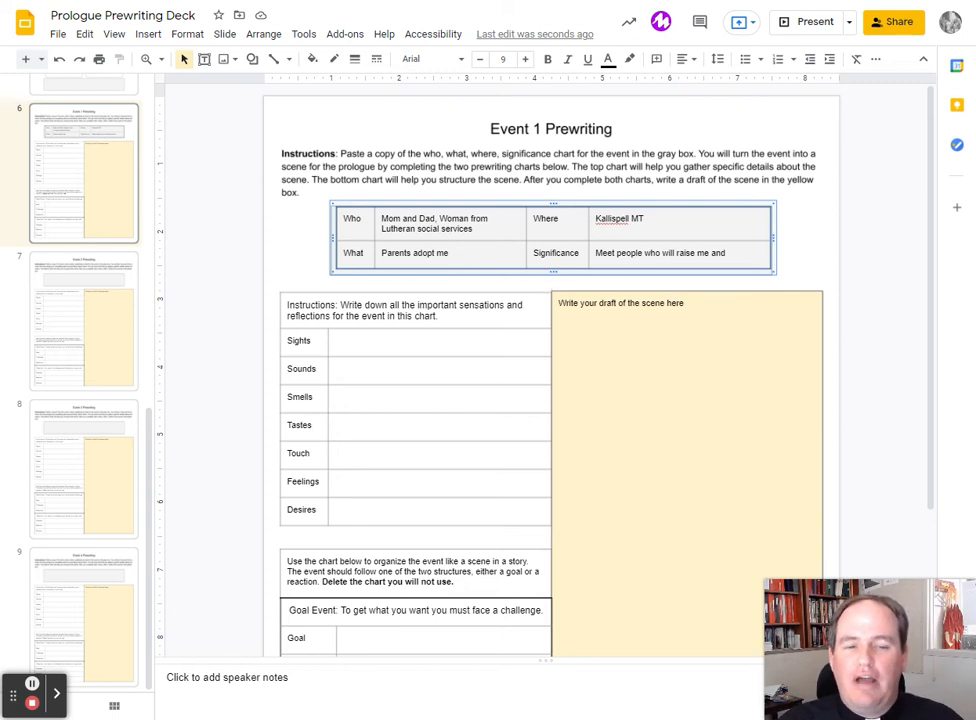
Enter 'Woman walking up' under Sights and 'Knock on the door, dialogue' under Sounds.
left_click(437, 340)
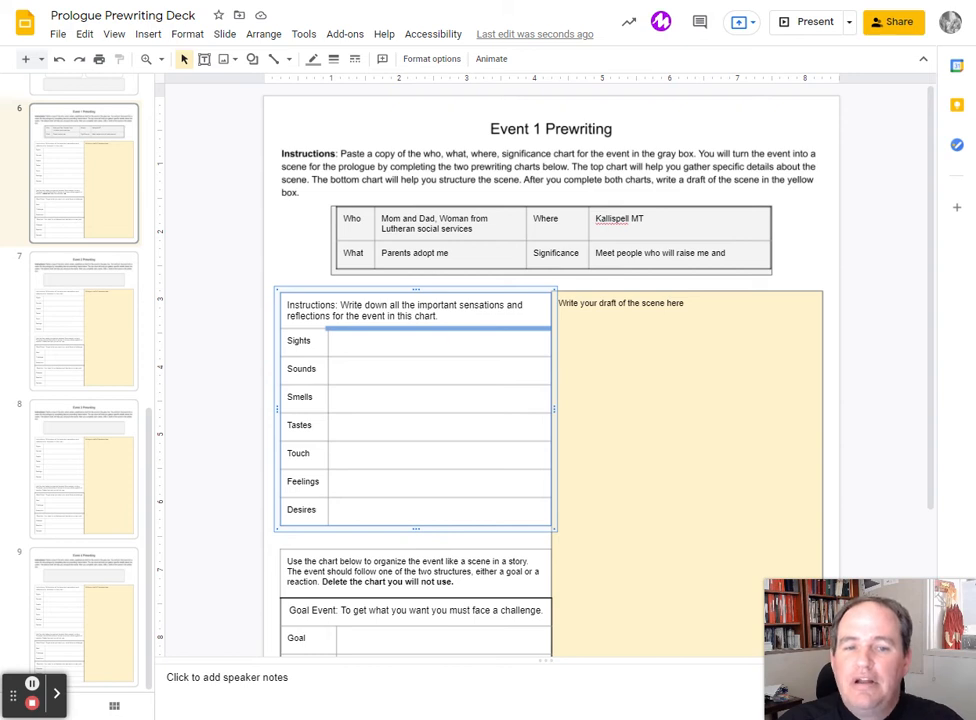
left_click(470, 315)
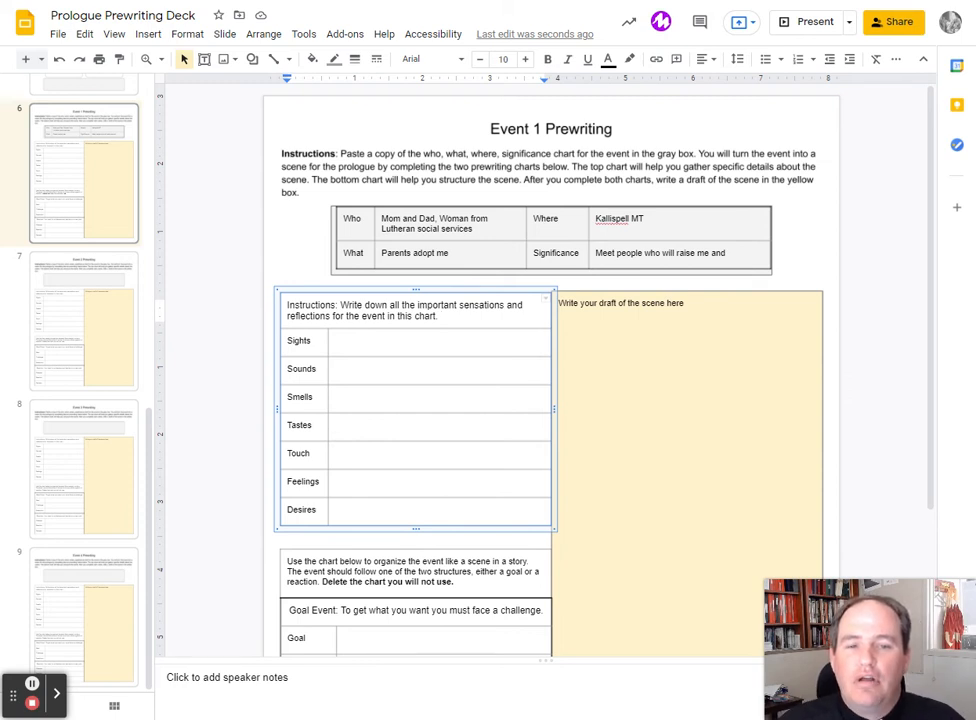
key("Tab")
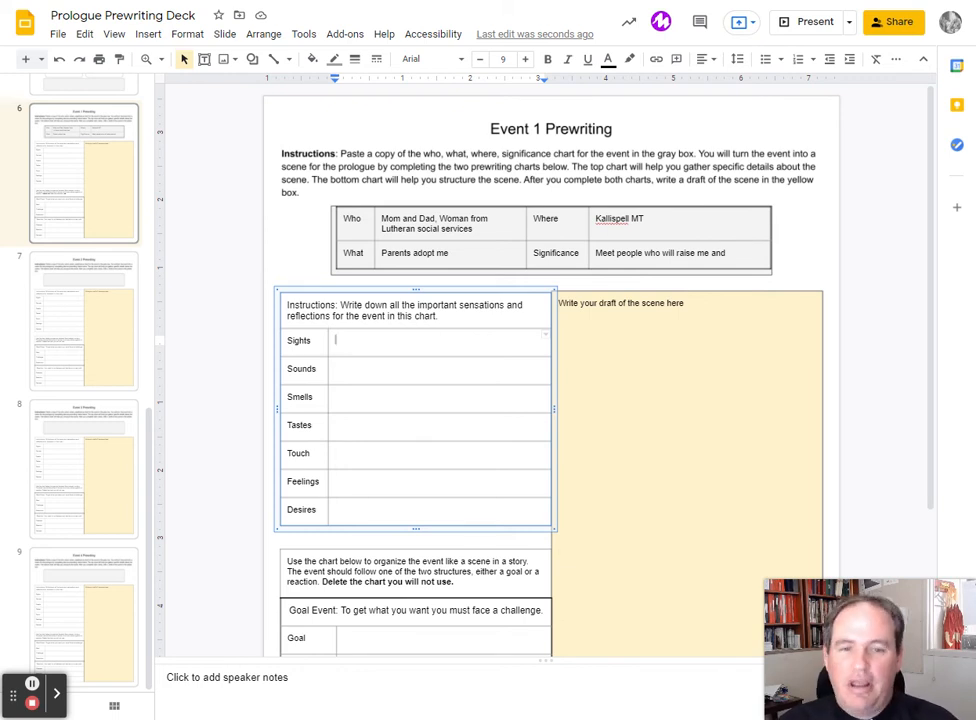
type("woman walk")
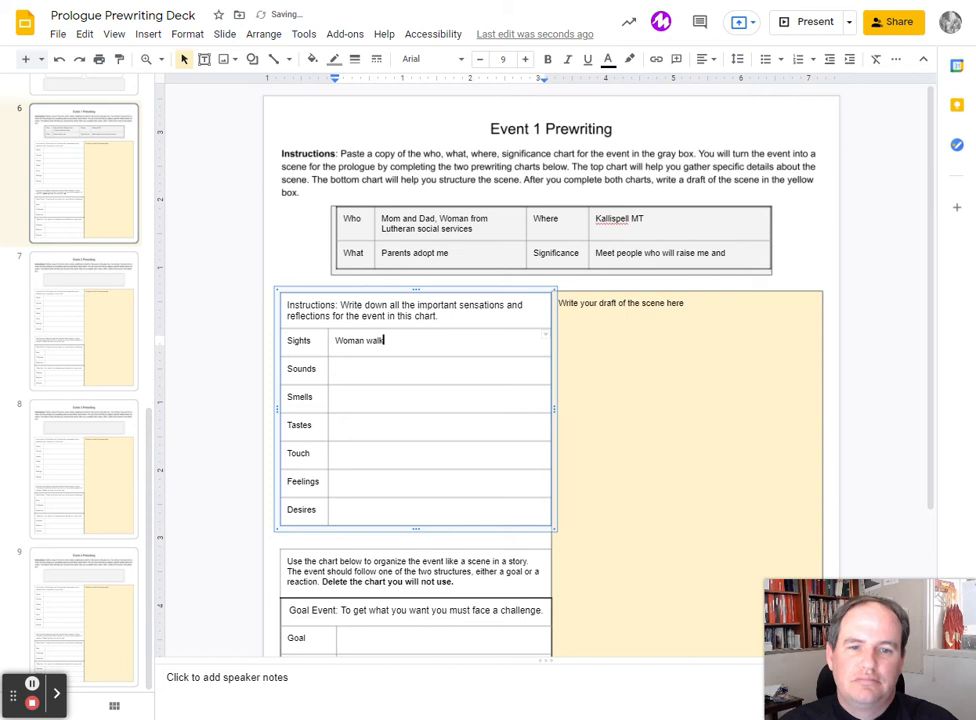
type("ing up")
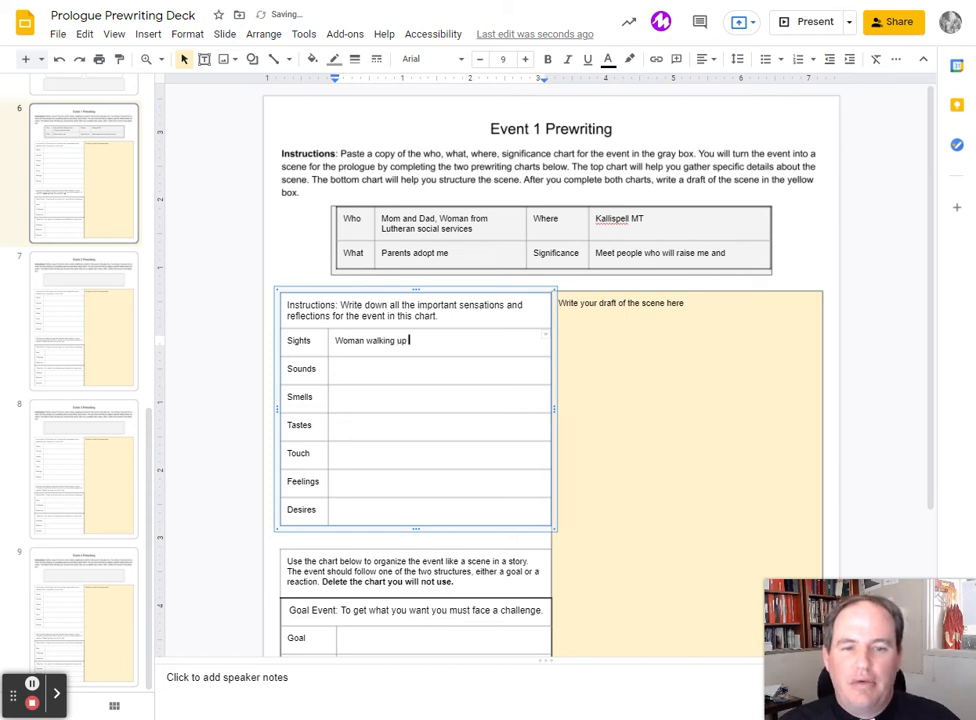
left_click(381, 368)
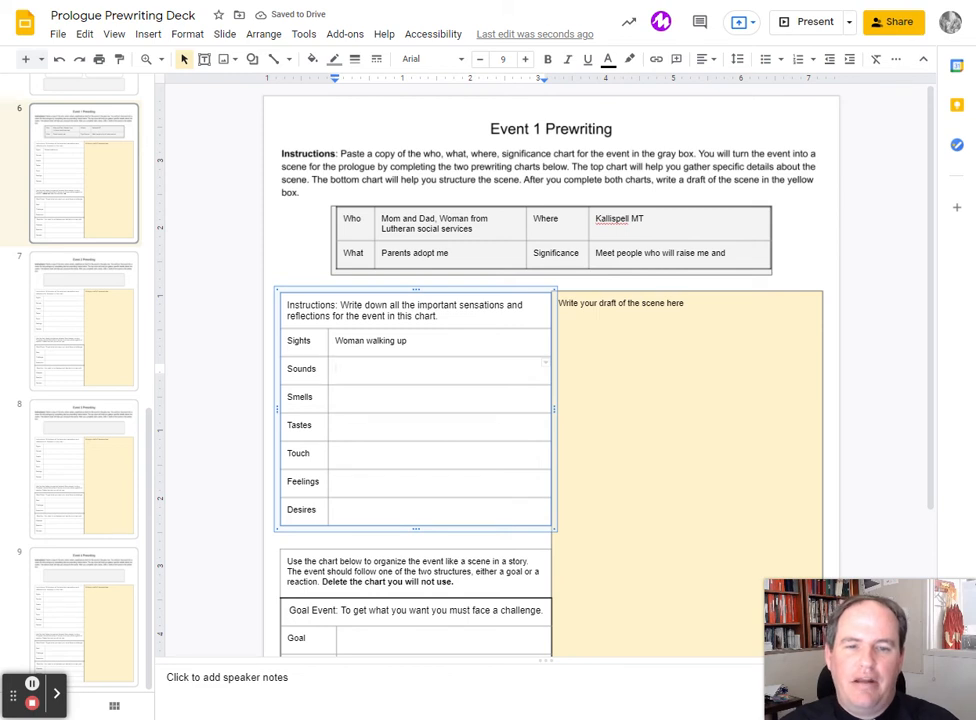
type("kn")
type("ock")
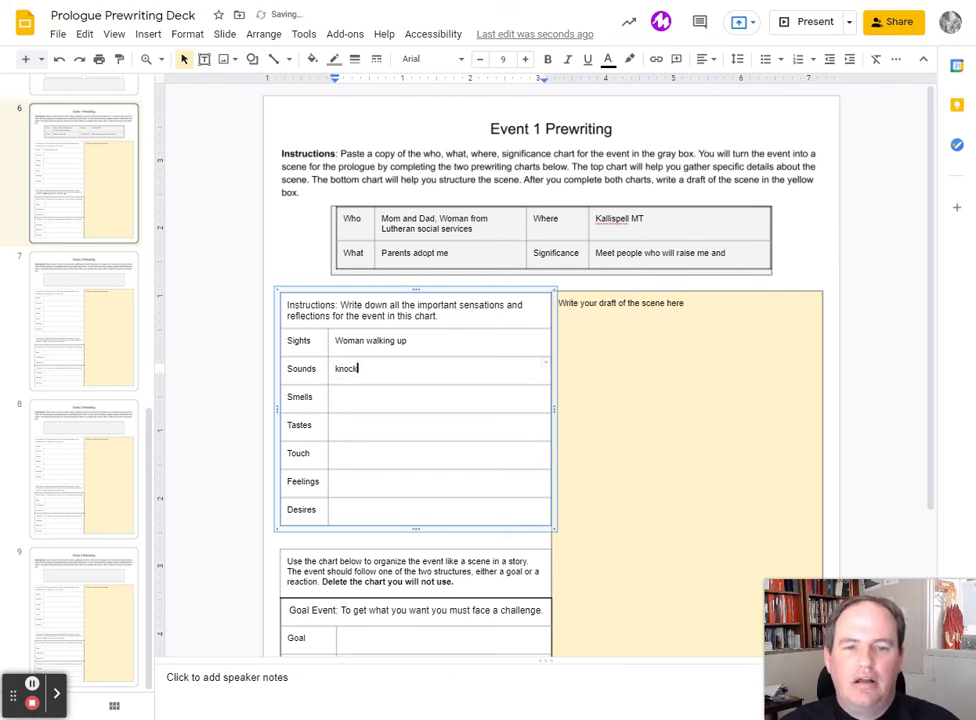
type(" on the ")
type("or, ")
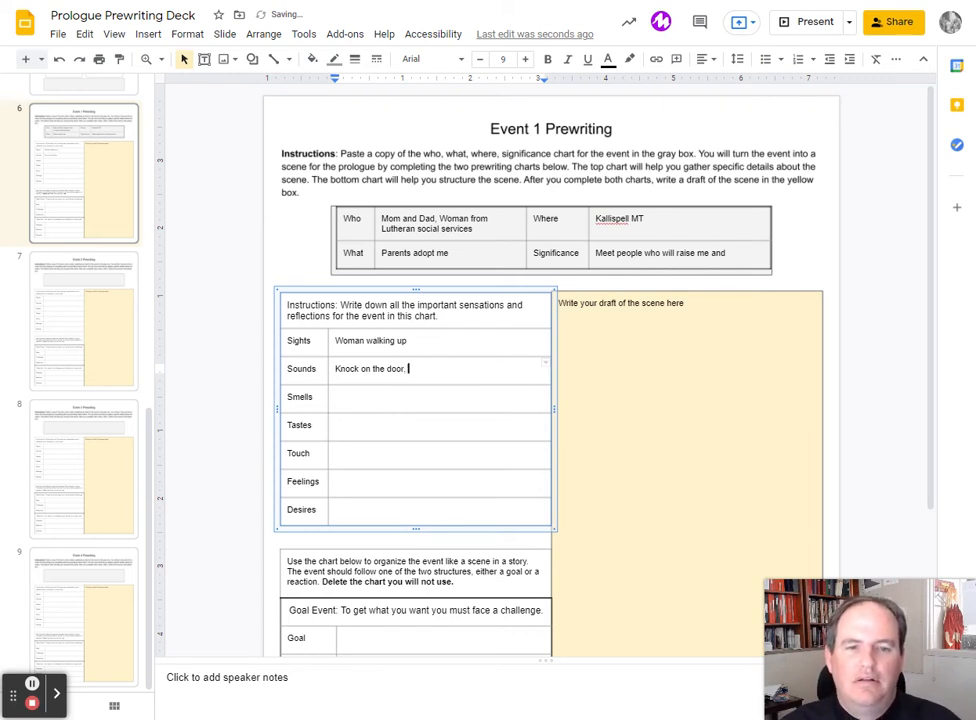
type("dialog")
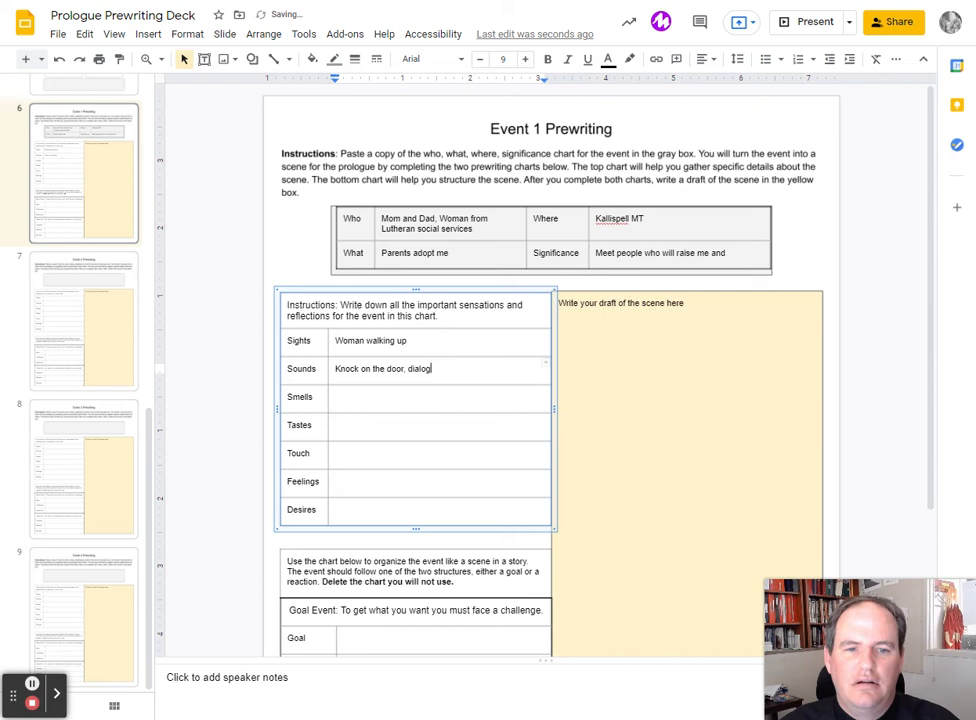
type("ue")
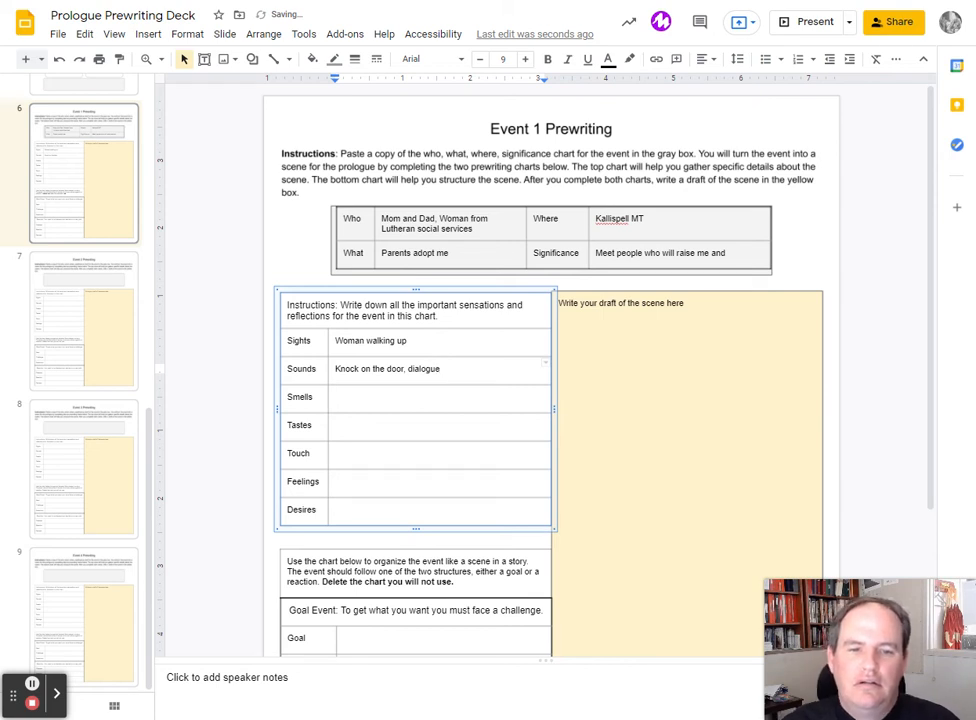
Enter 'Mother holding' under Touch, fixing its misspelled ending.
key("Down")
key("Down")
key("Down")
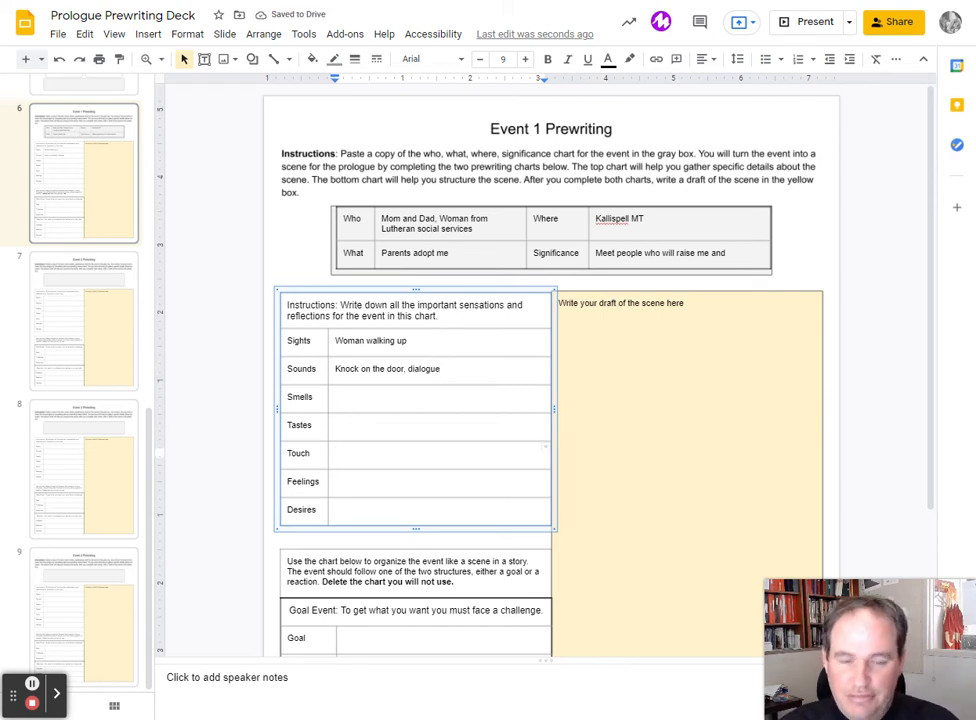
type("M")
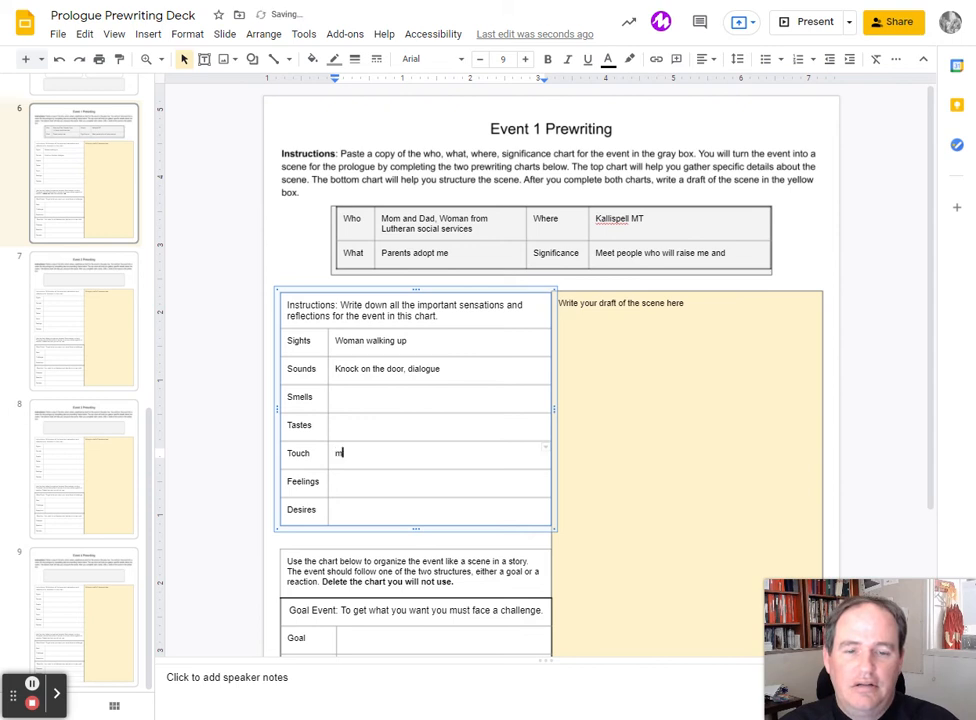
type("other holland")
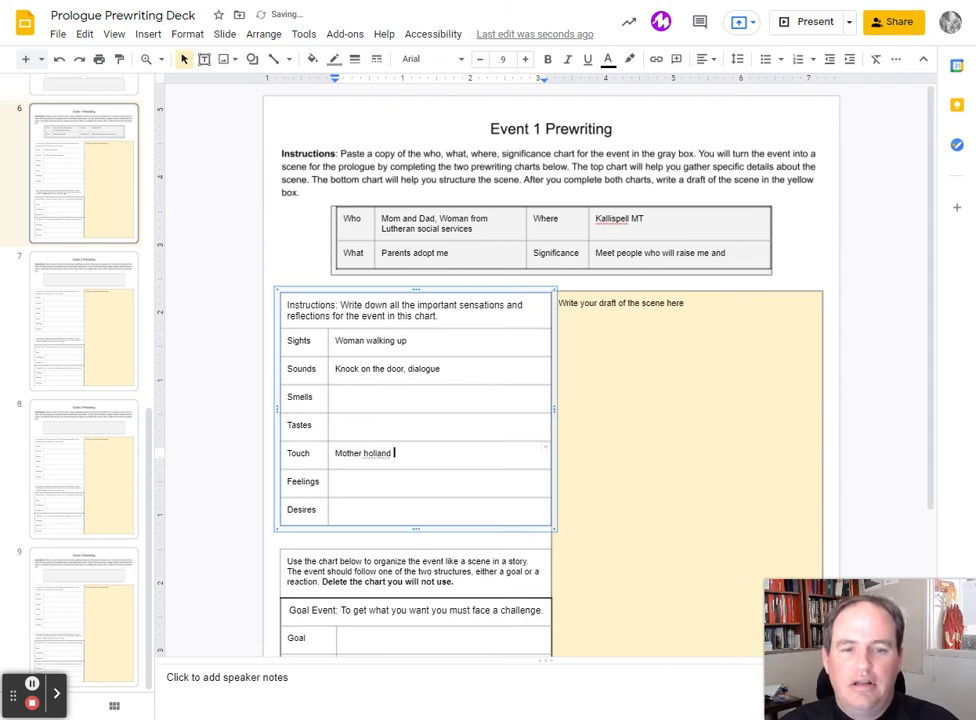
type(" me .")
key("BackSpace")
key("BackSpace")
key("BackSpace")
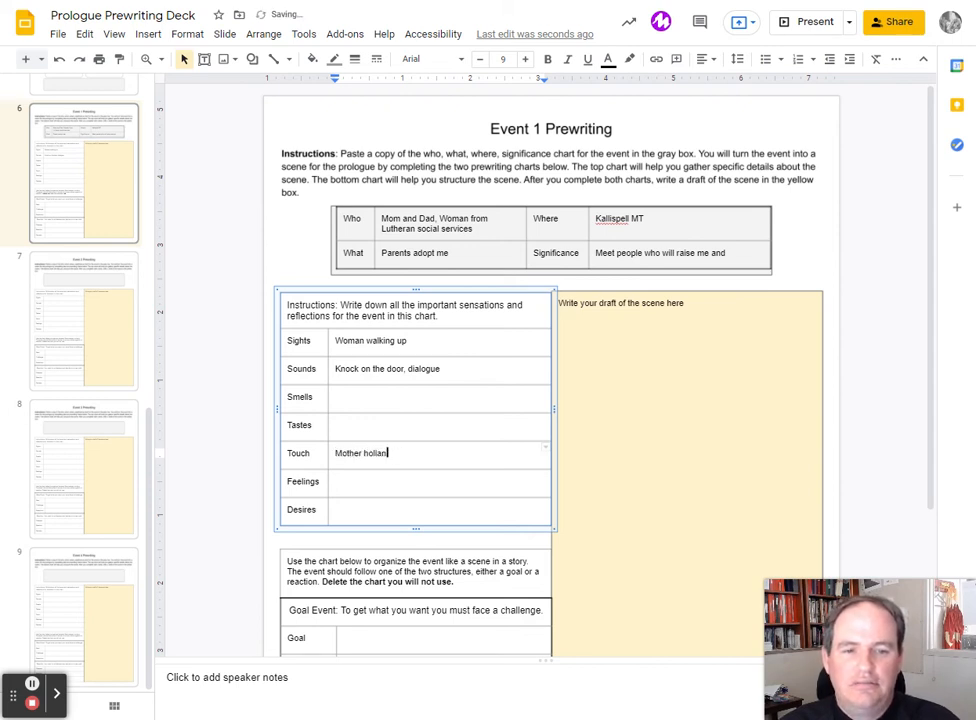
key("BackSpace")
key("BackSpace")
key("BackSpace")
type("ding")
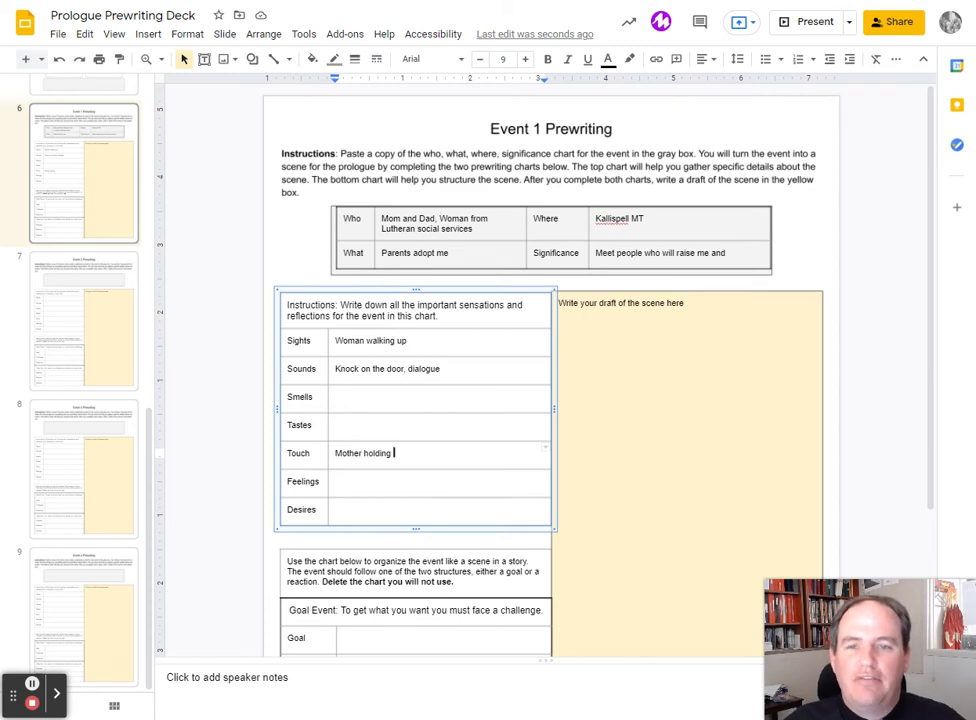
scroll(550, 400, "down", 1)
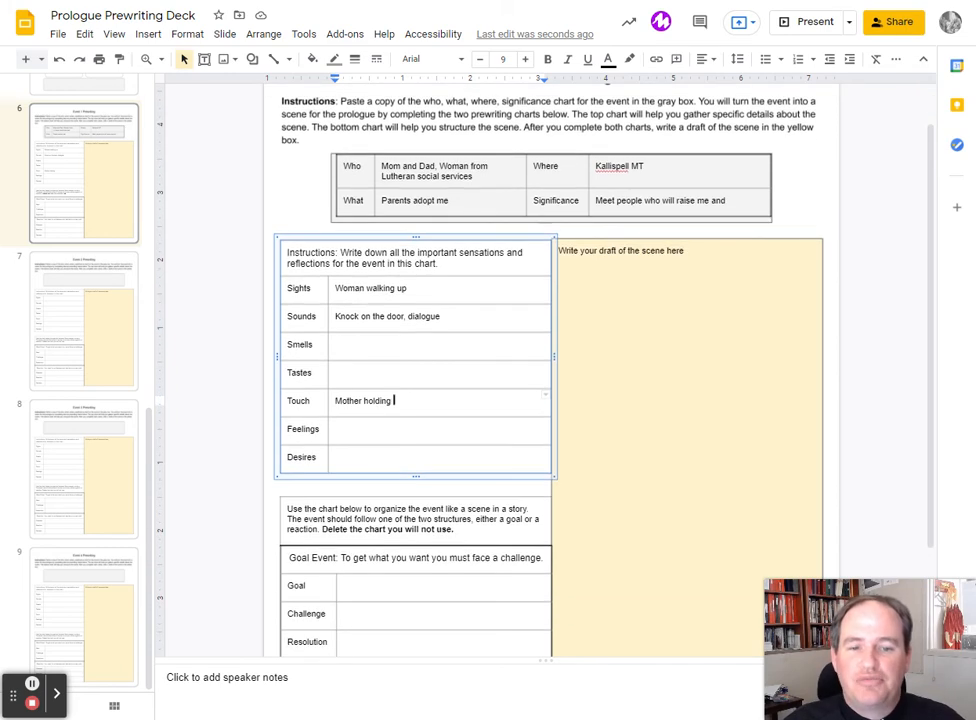
scroll(550, 400, "down", 3)
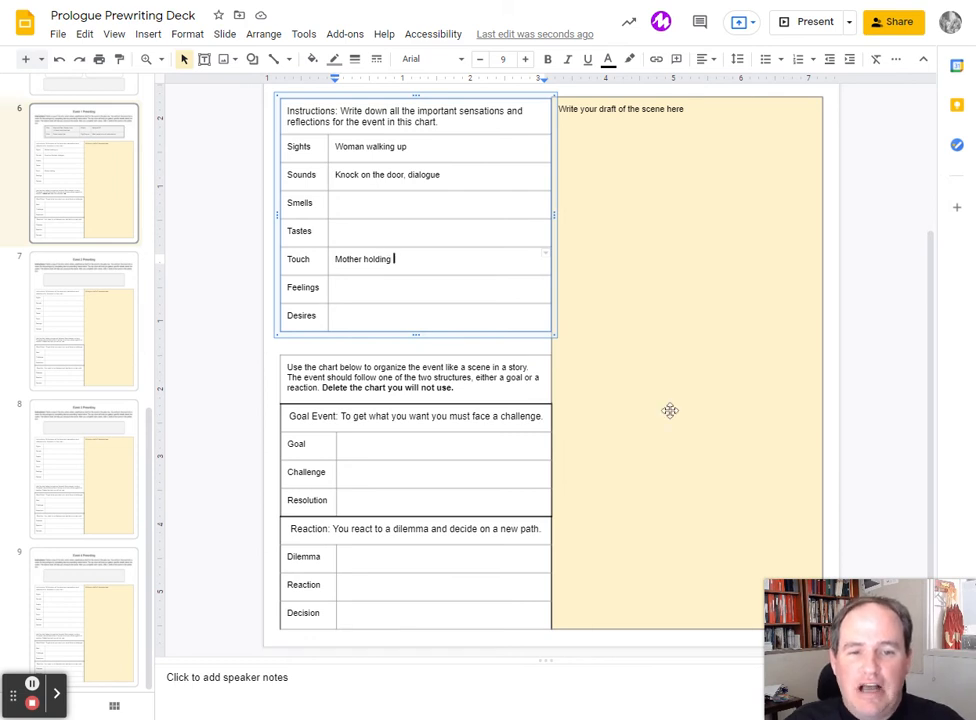
Change the heading 'Goal Event' to 'Goal:' by removing the word Event.
left_click(458, 388)
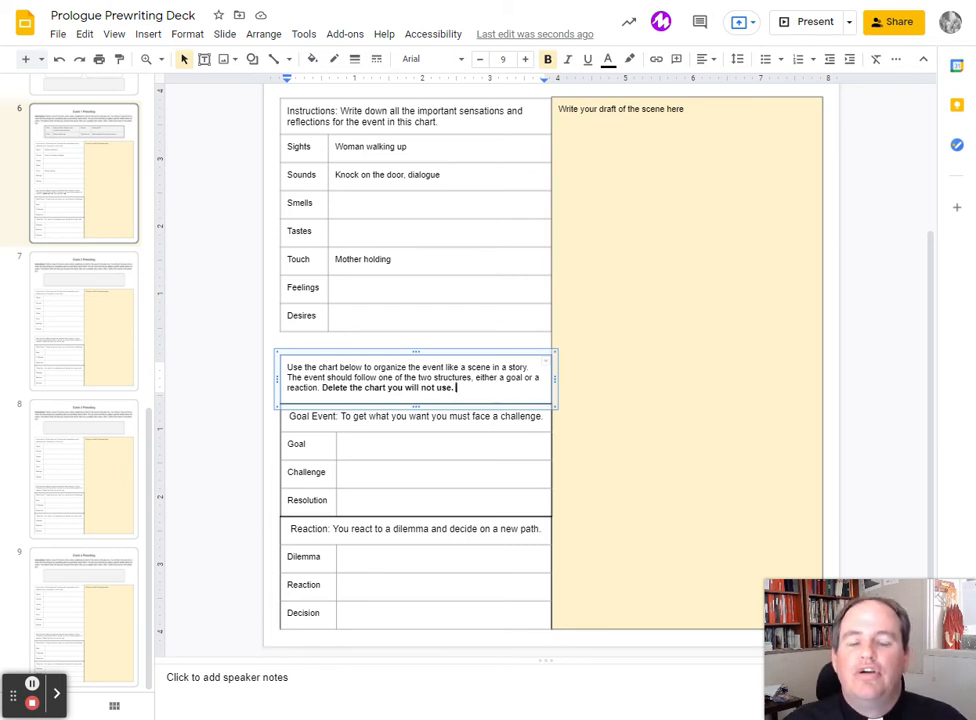
left_click(338, 416)
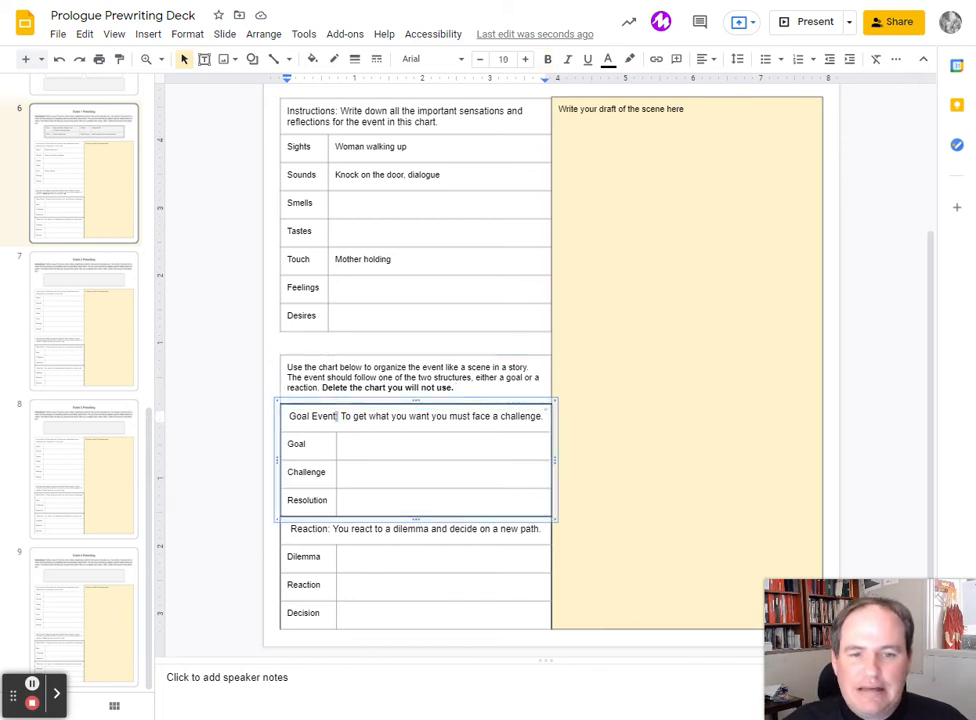
double_click(325, 416)
key("BackSpace")
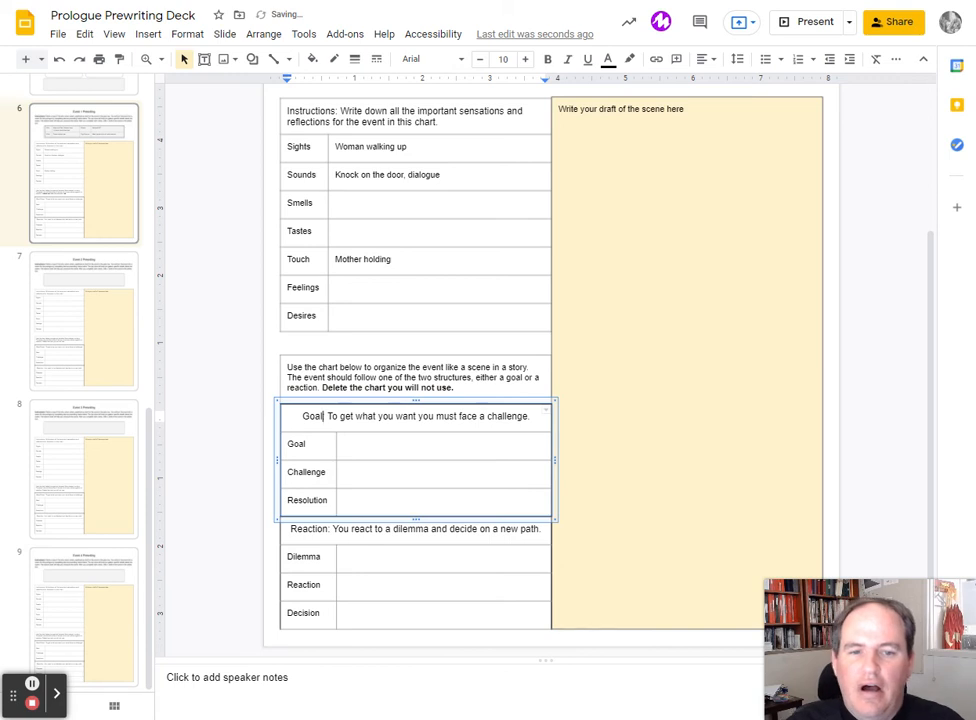
type(":")
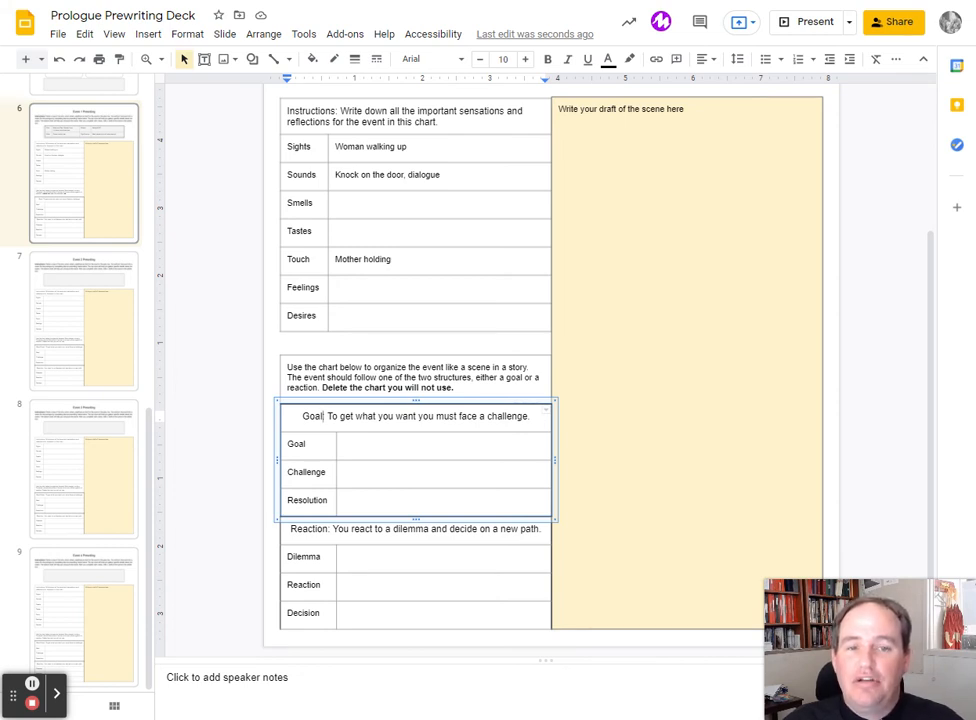
scroll(450, 350, "up", 3)
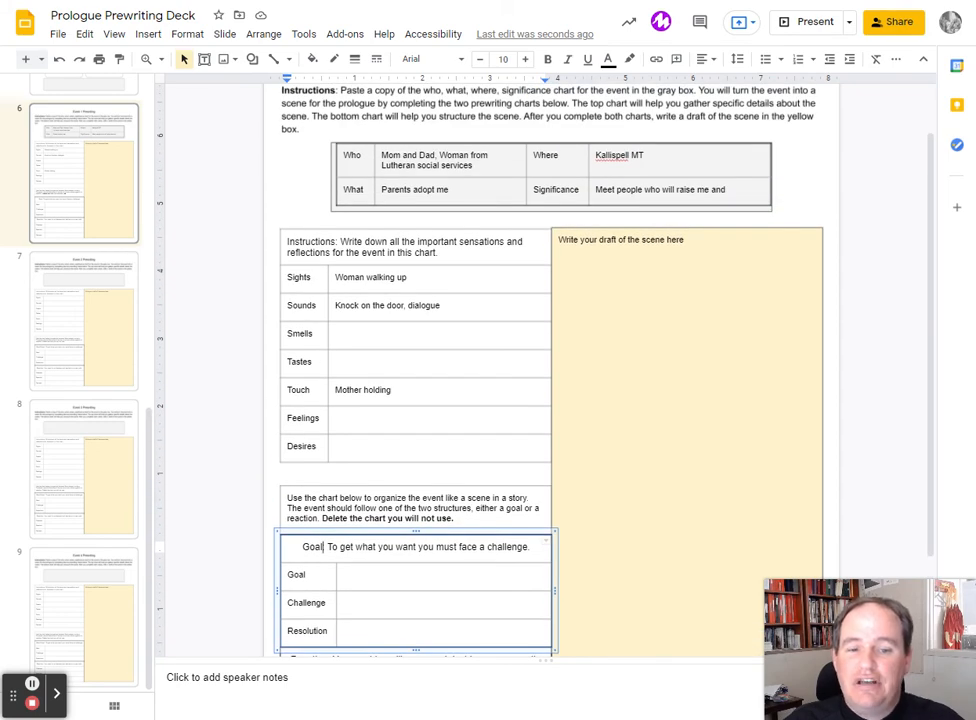
Fill Goal 'Have children', Challenge 'unable', and Resolution 'They get me' replacing 'adopt'.
left_click(440, 574)
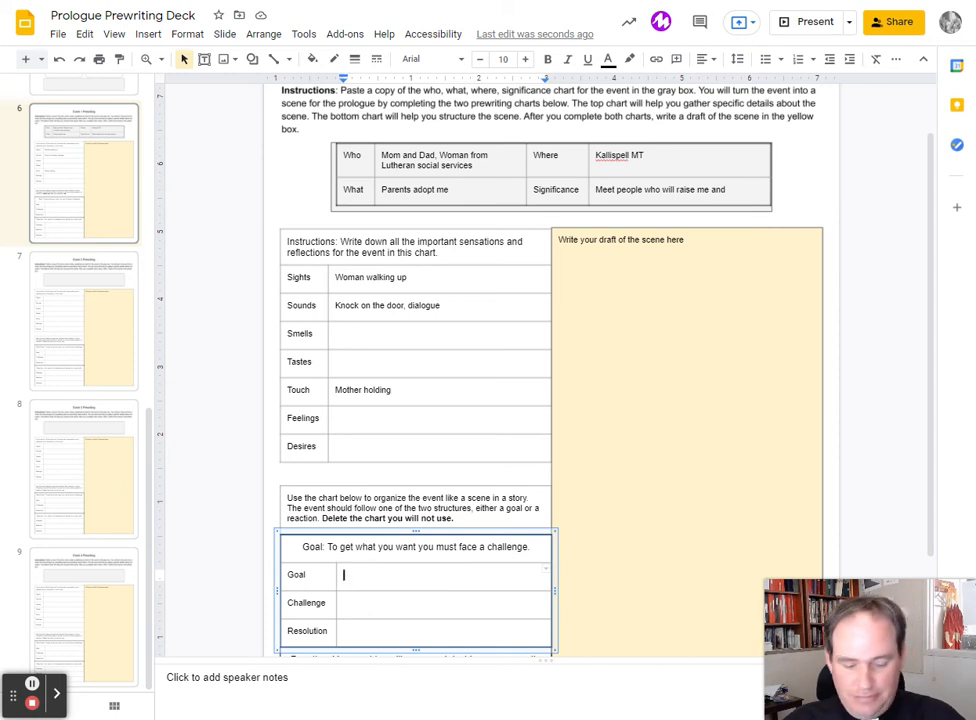
type("Have children")
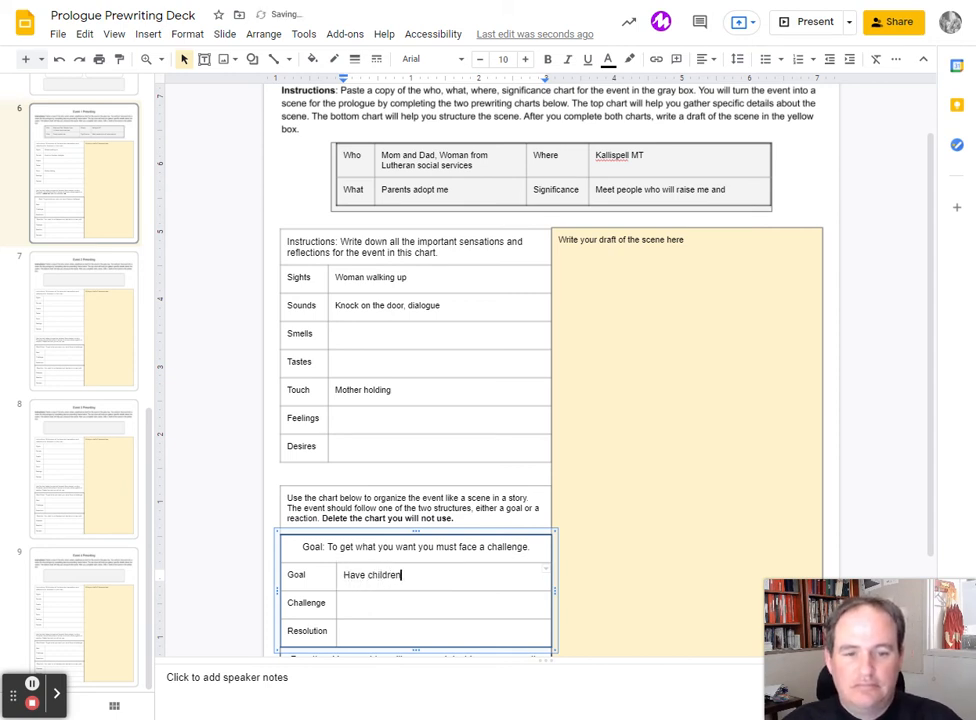
left_click(349, 603)
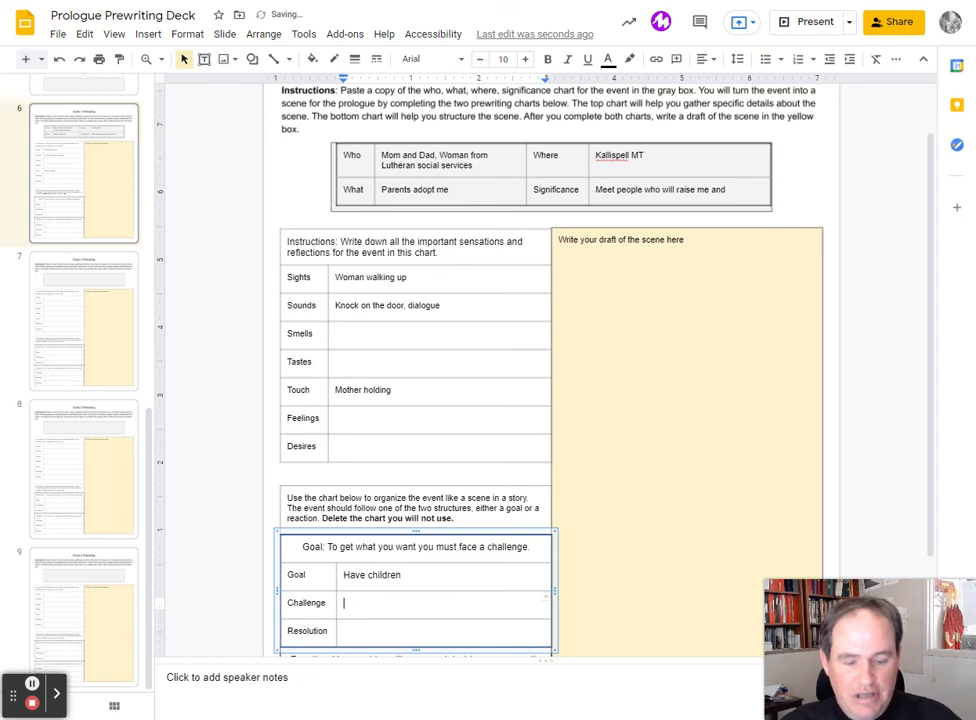
type("unable")
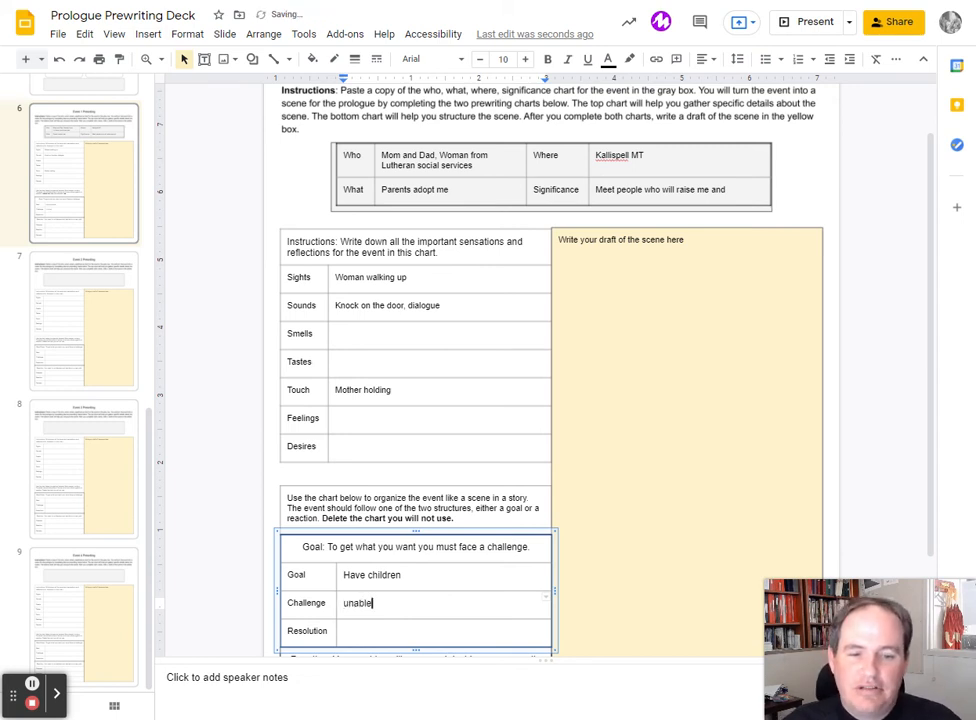
key("Tab")
type("th")
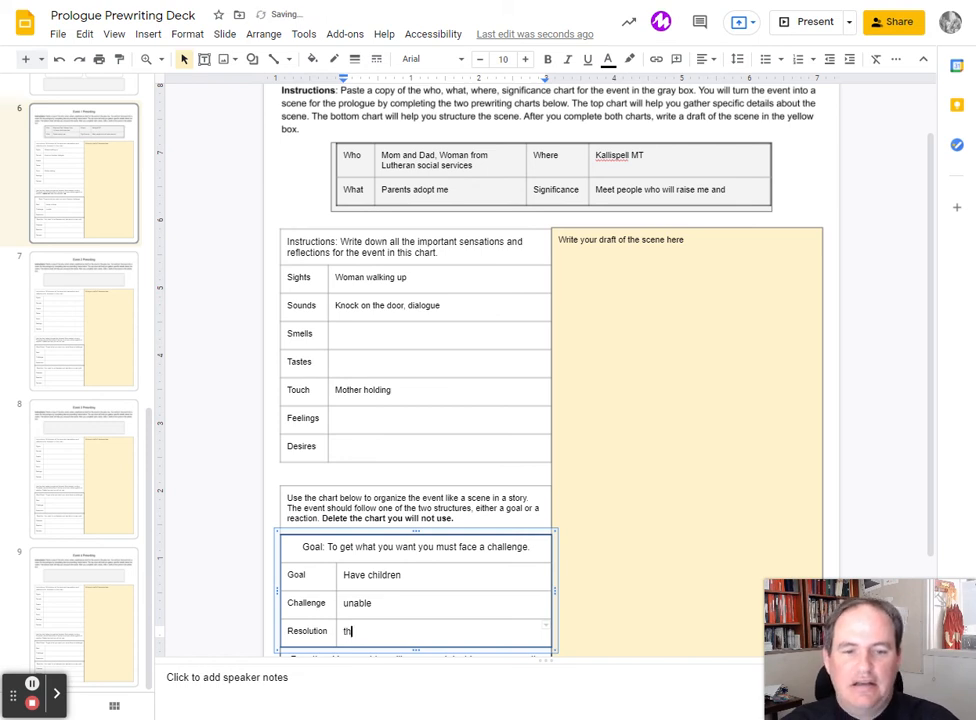
type("ey ado")
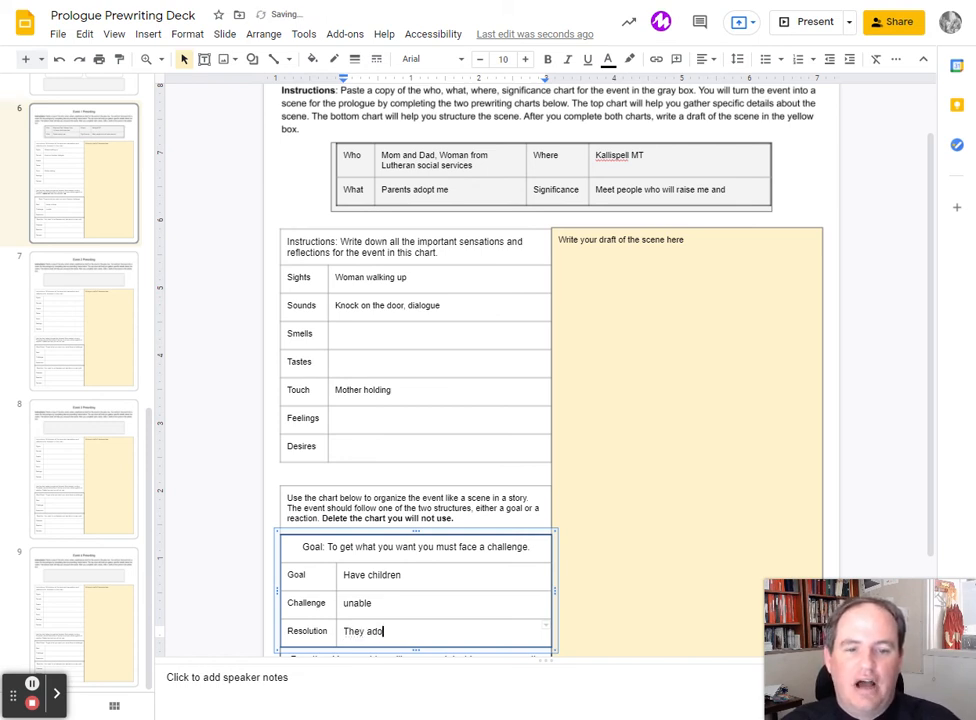
type("pt")
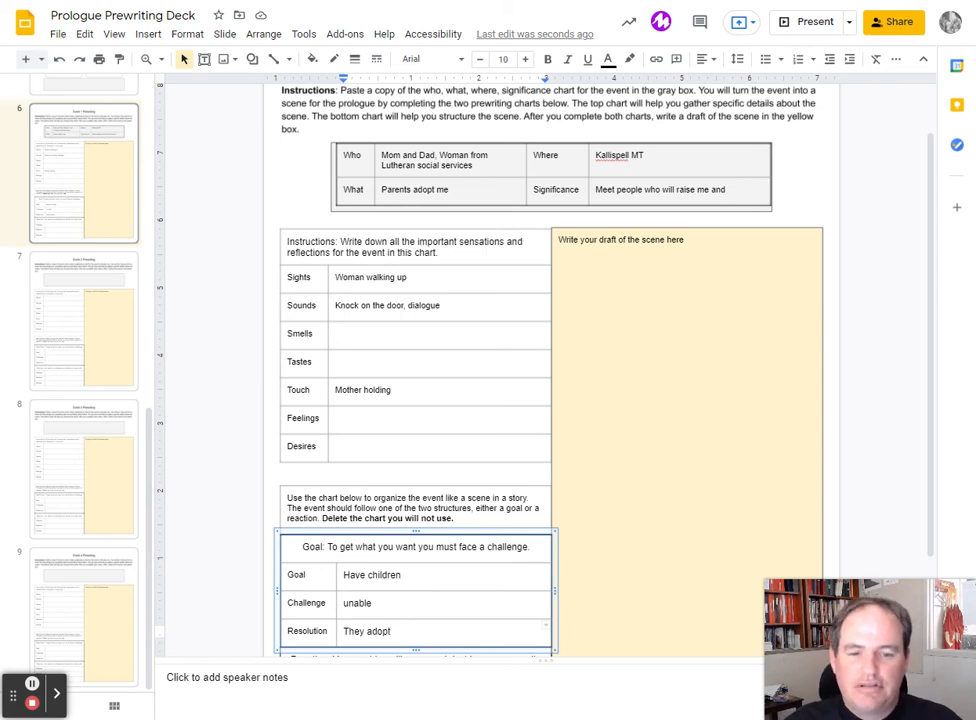
key("ctrl+shift+Left")
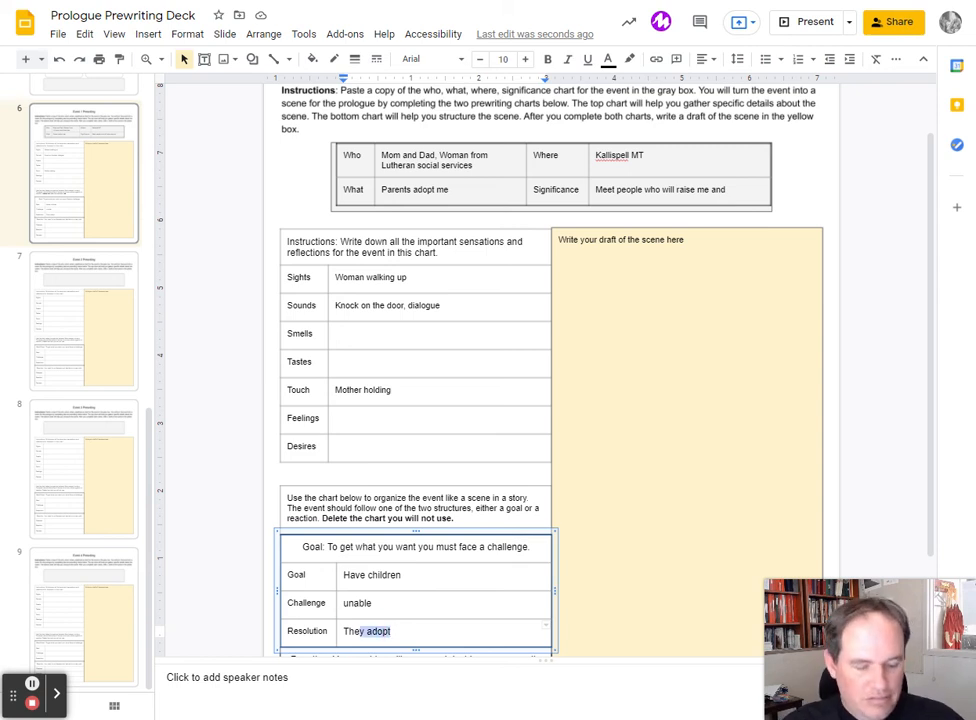
key("BackSpace")
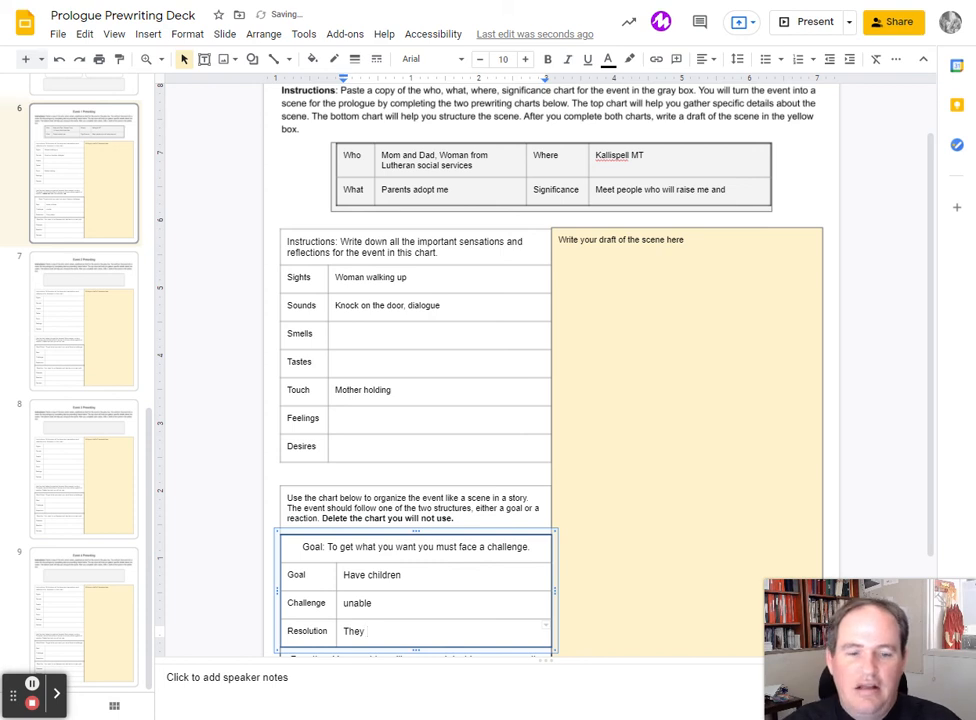
type("get me")
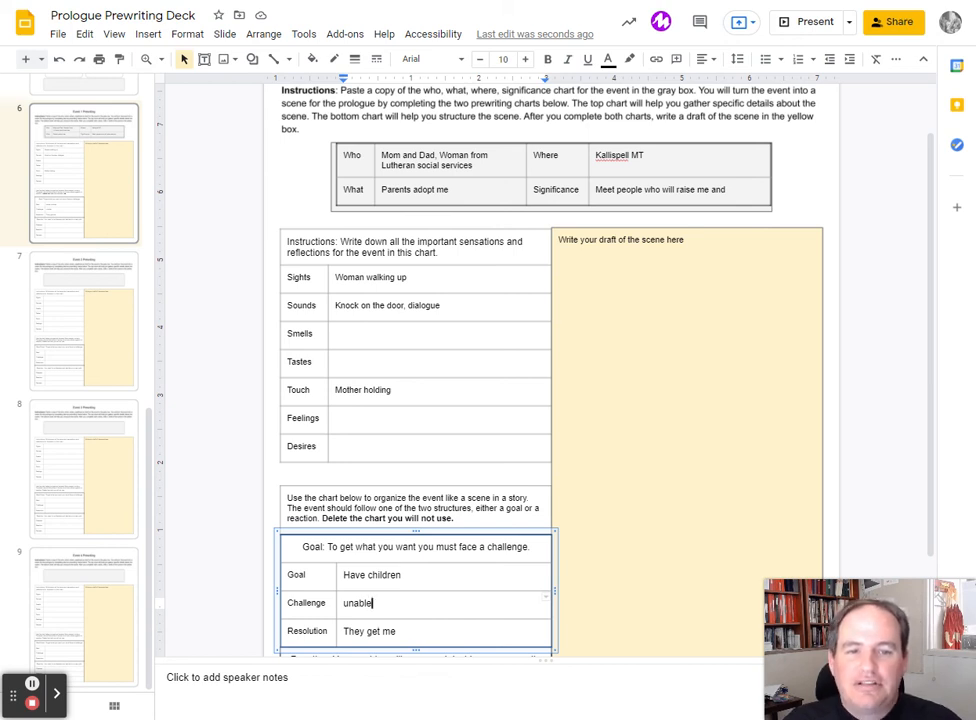
Add 'quiet' to Sounds, 'Feeling anxious hopefule' to Feelings, 'Have children be parents' to Desires.
left_click(479, 307)
type(", qu")
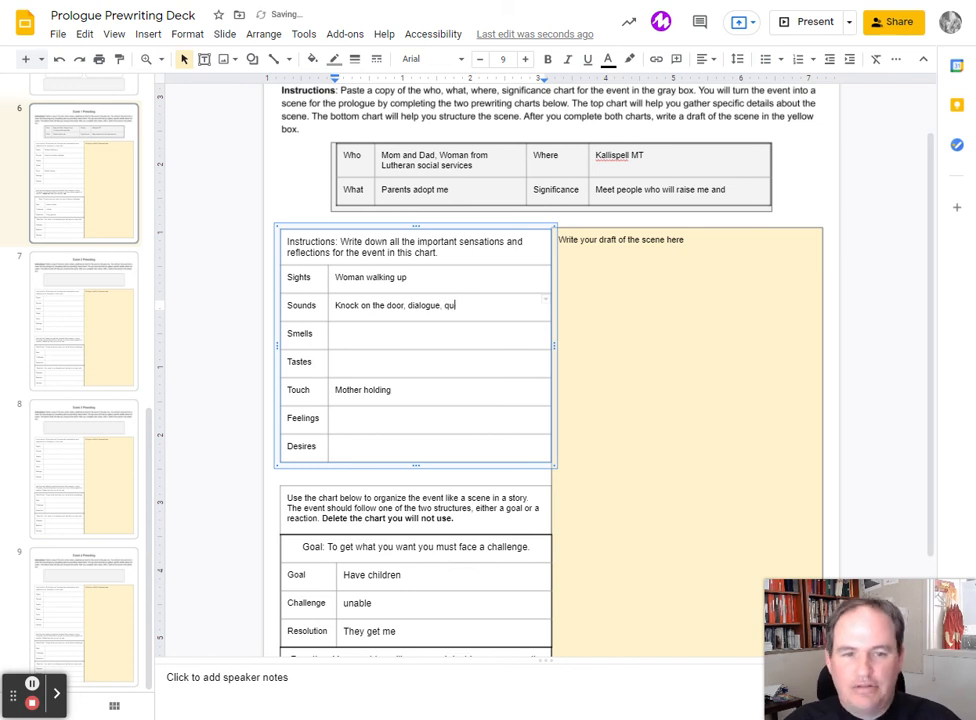
type("iet")
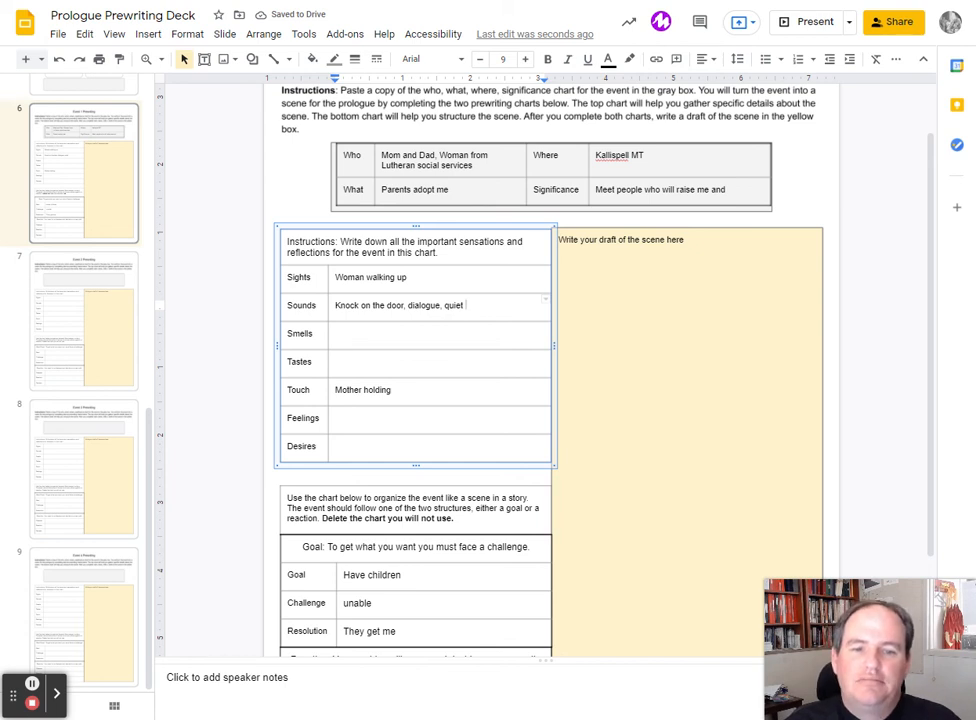
left_click(440, 418)
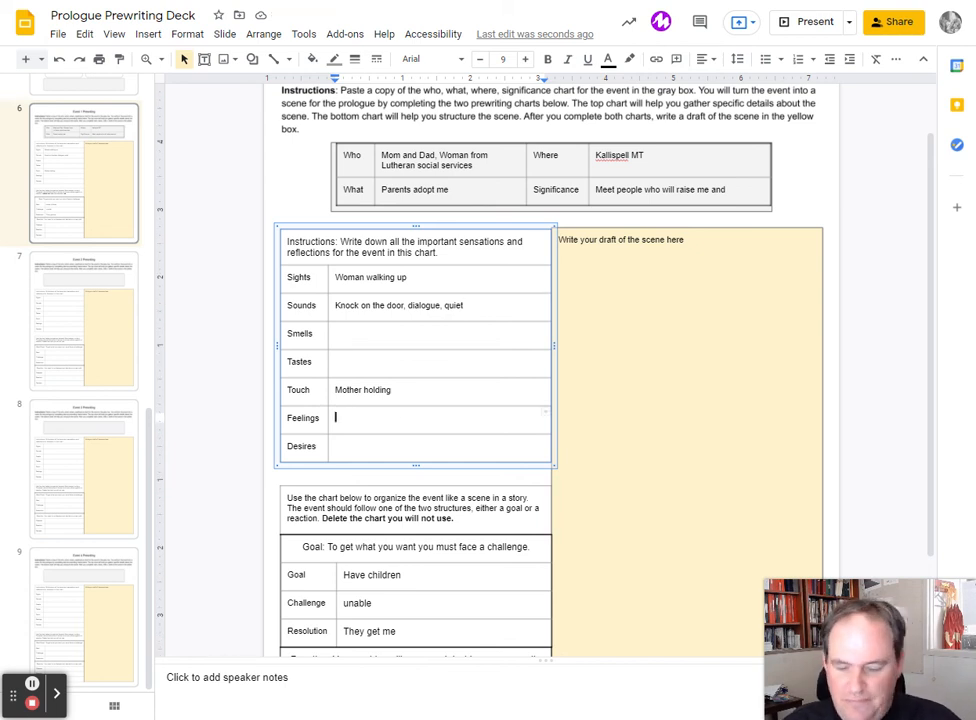
type("Feeling ")
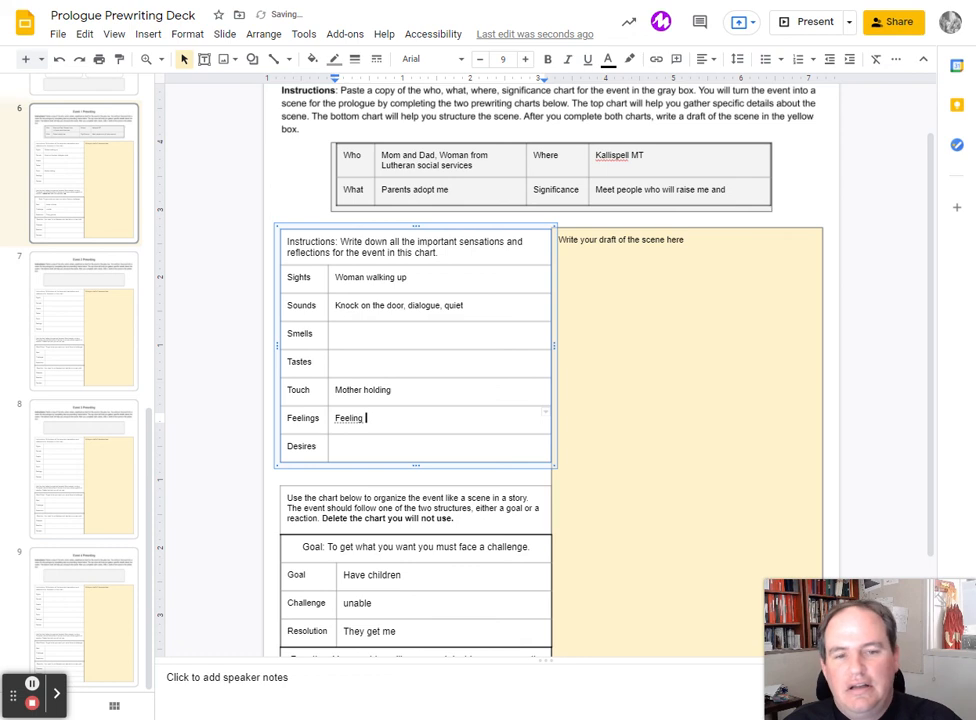
type("an")
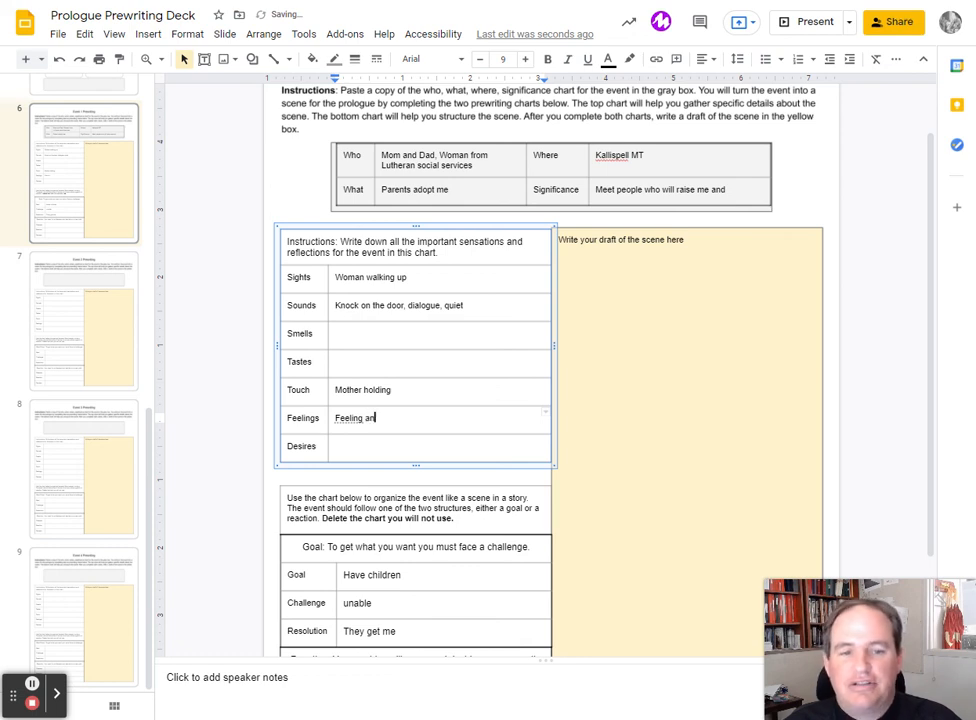
type("xious ")
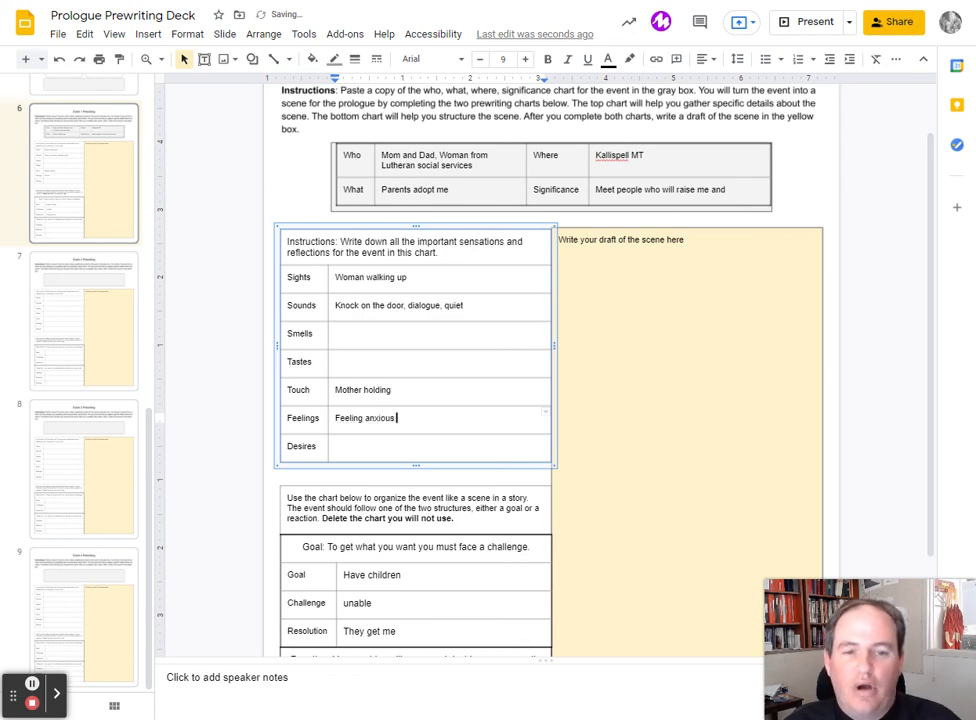
type("hopefule")
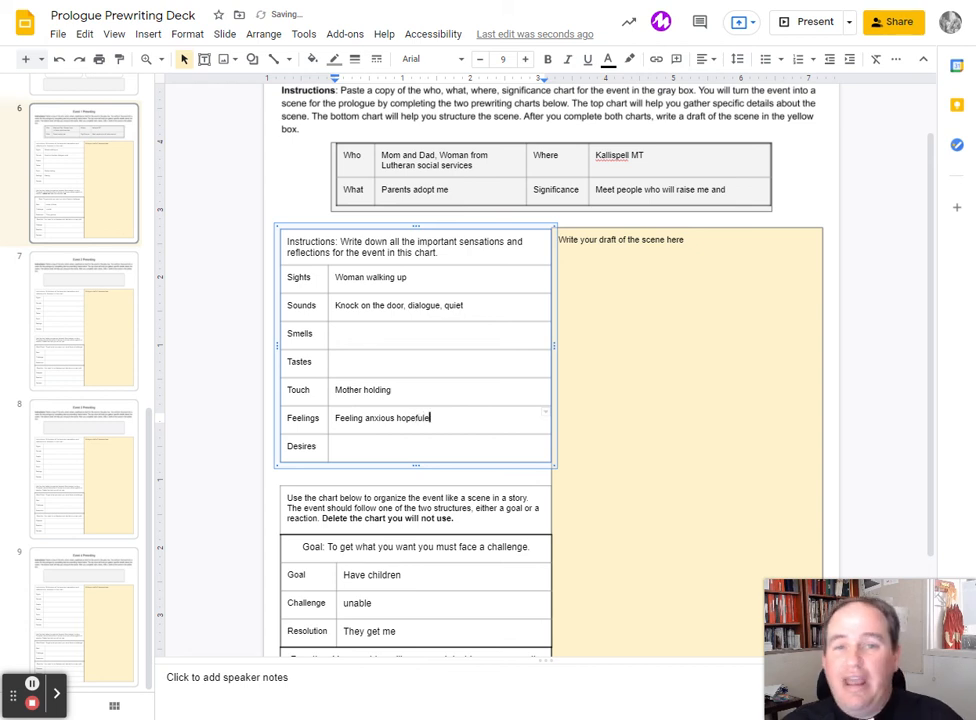
key("Down")
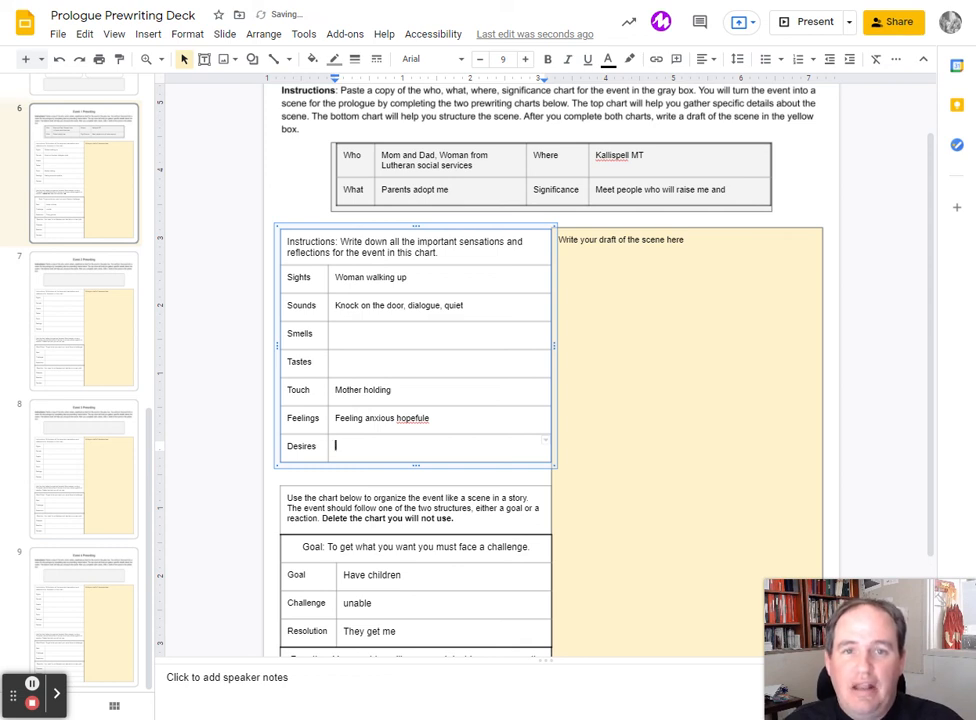
type("ha")
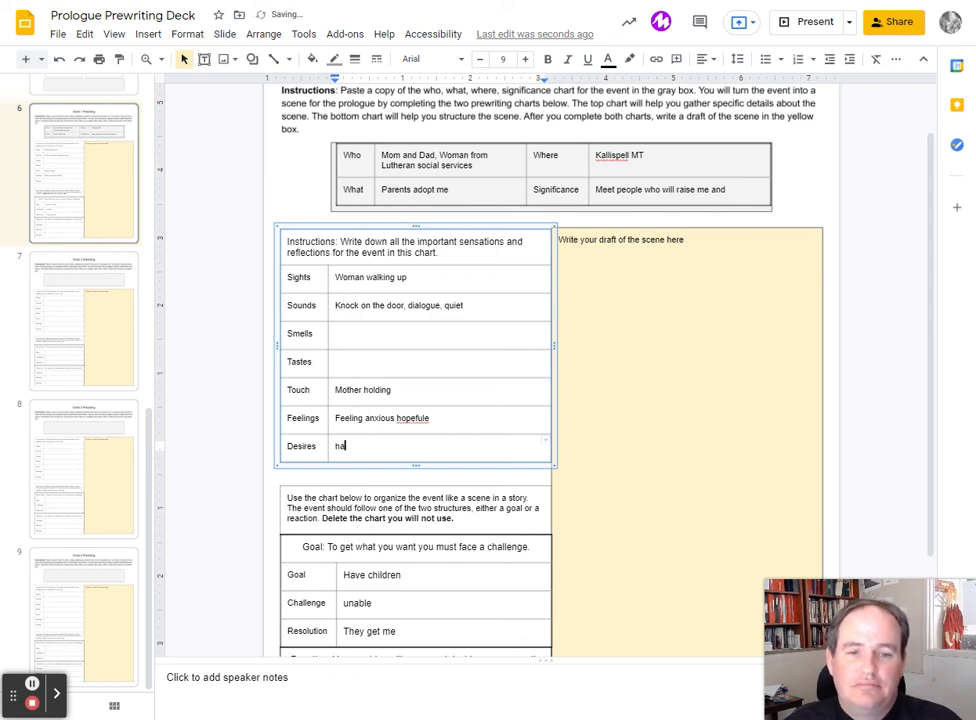
type("ve children")
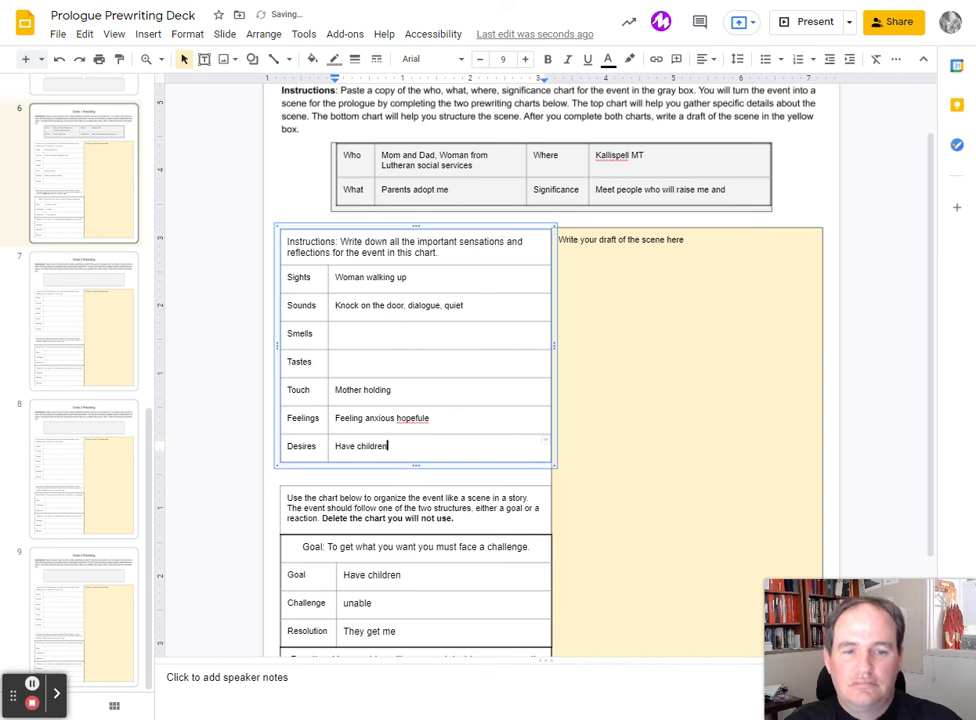
type(" pe")
key("BackSpace")
key("BackSpace")
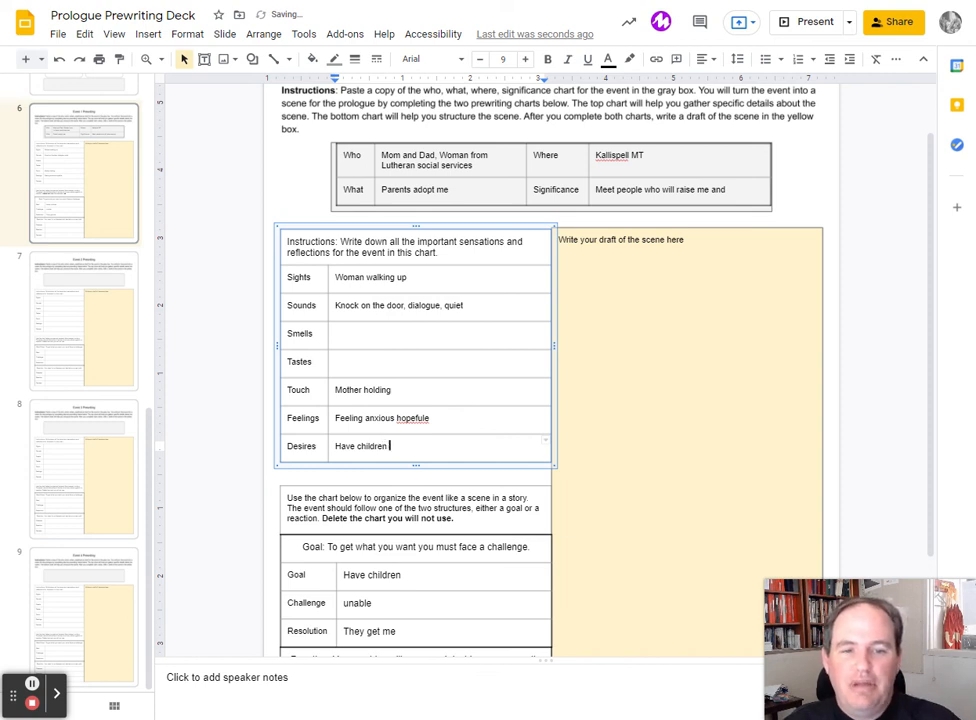
type("be parents")
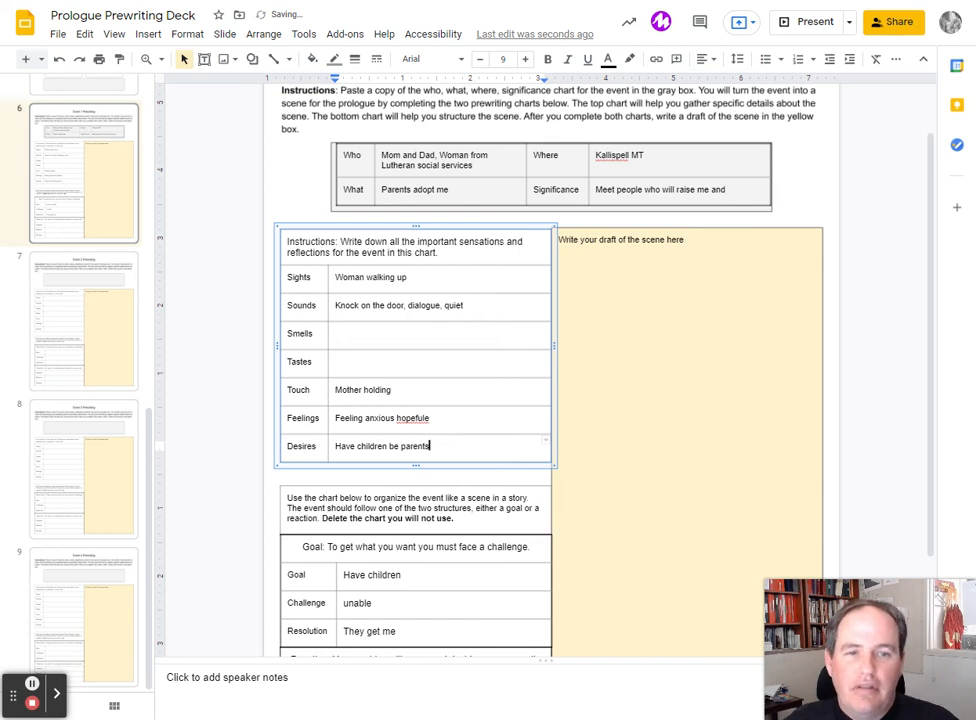
scroll(551, 289, "down", 2)
scroll(551, 289, "down", 1)
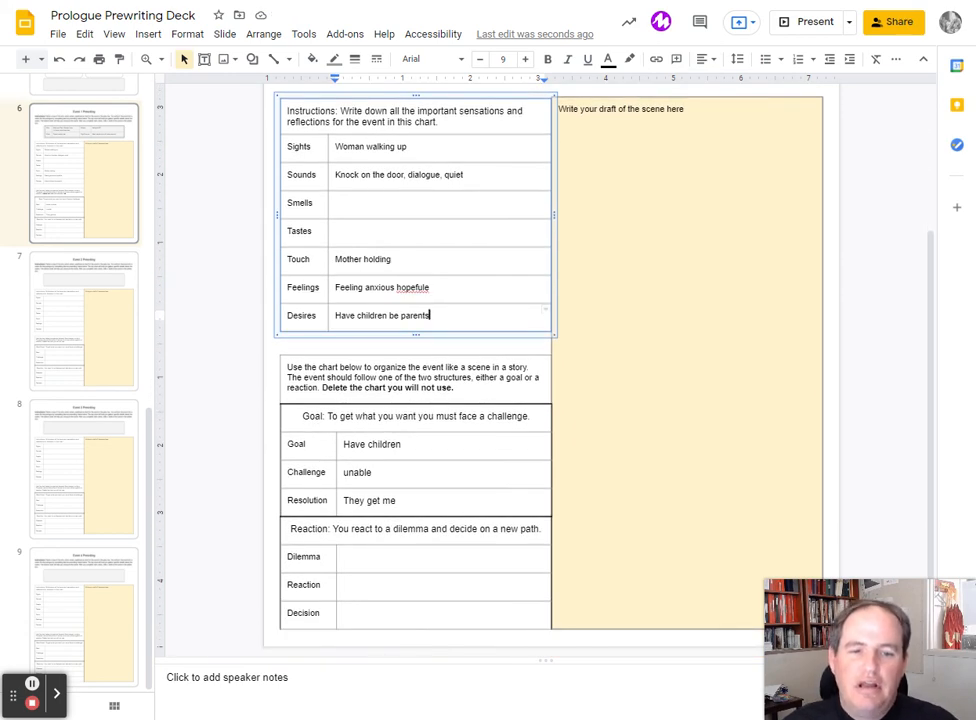
Remove the unused Reaction chart from the Event 1 slide.
left_click(440, 528)
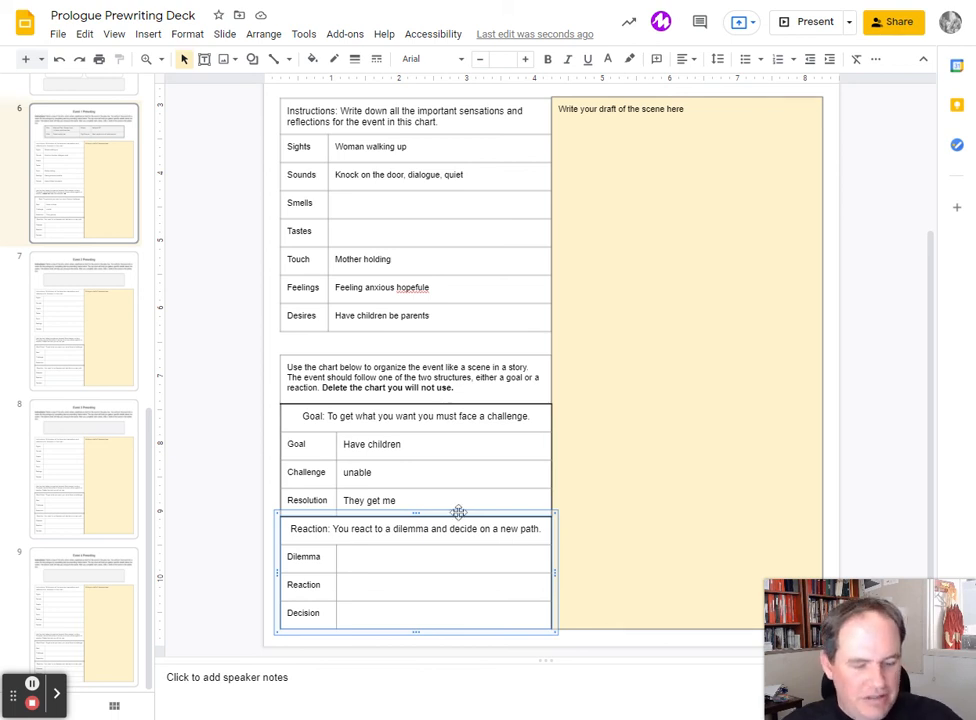
key("Delete")
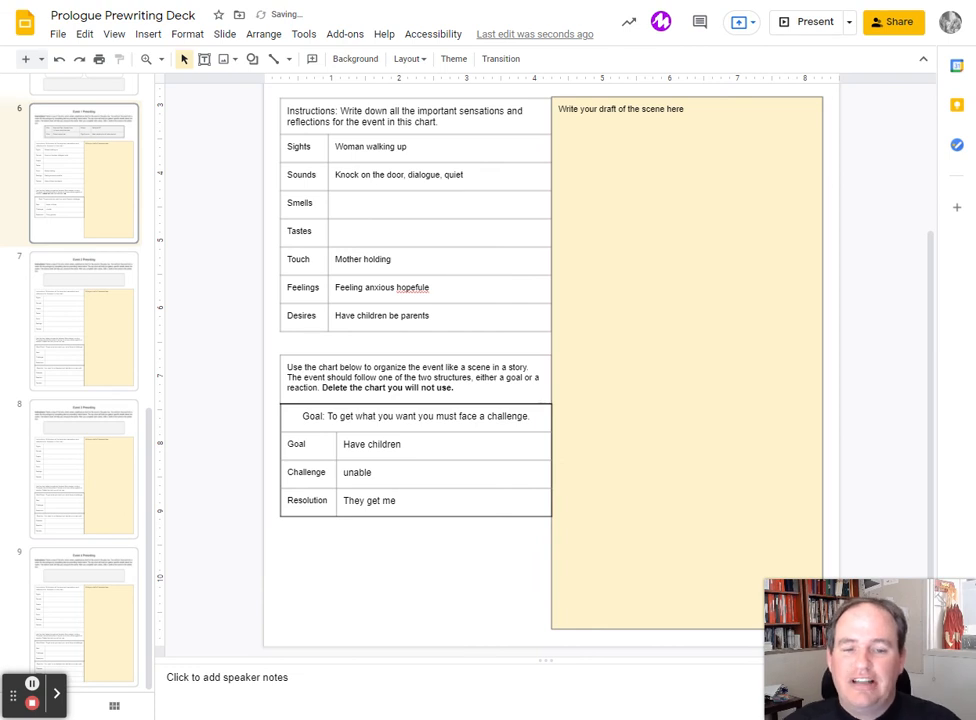
scroll(660, 435, "up", 2)
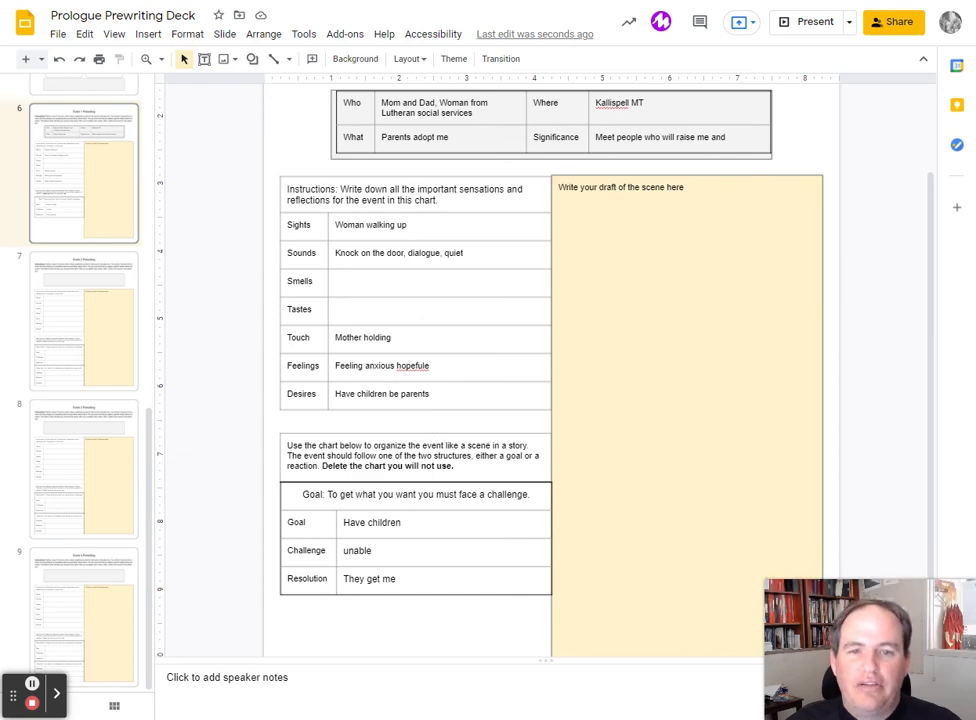
scroll(626, 399, "up", 3)
scroll(626, 399, "up", 1)
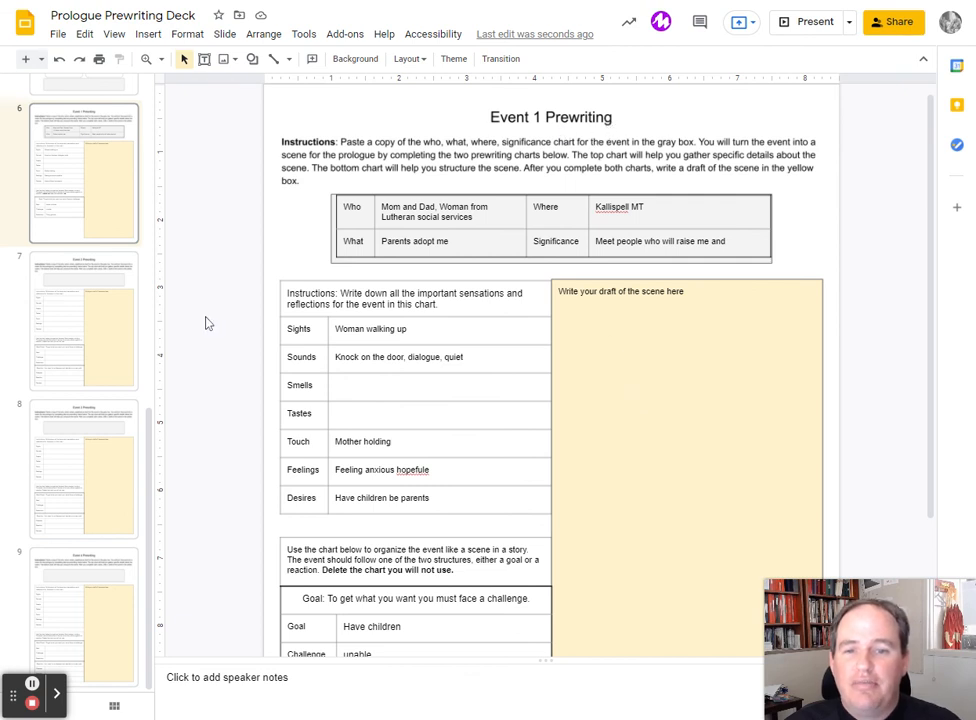
Review the Event 2, Event 3 and Event 4 Prewriting slides in turn, leaving their charts empty.
left_click(118, 308)
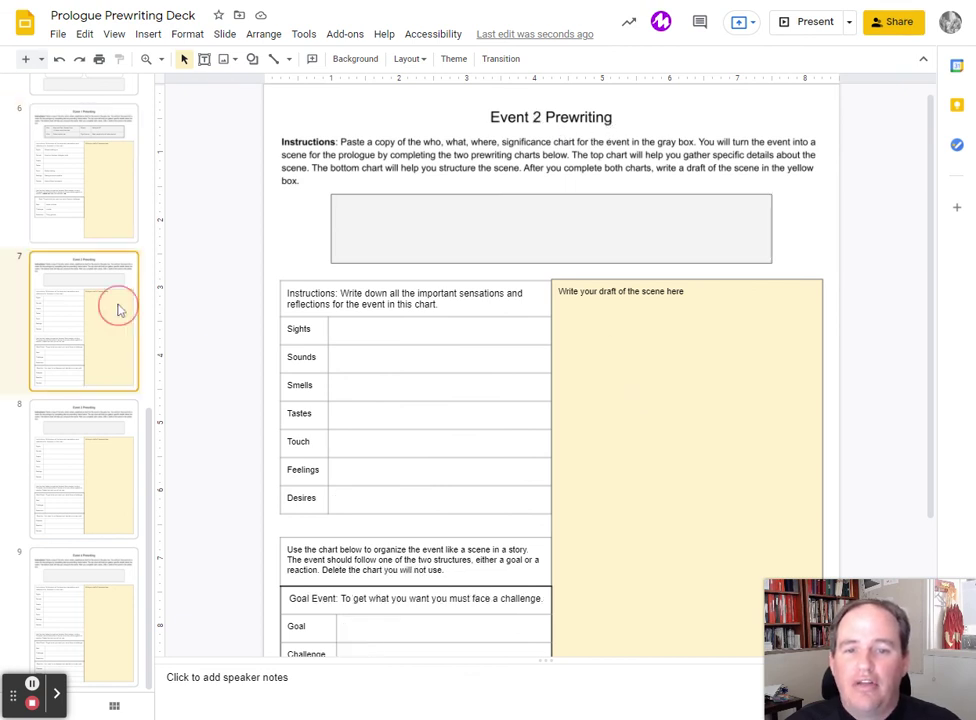
left_click(115, 443)
left_click(97, 578)
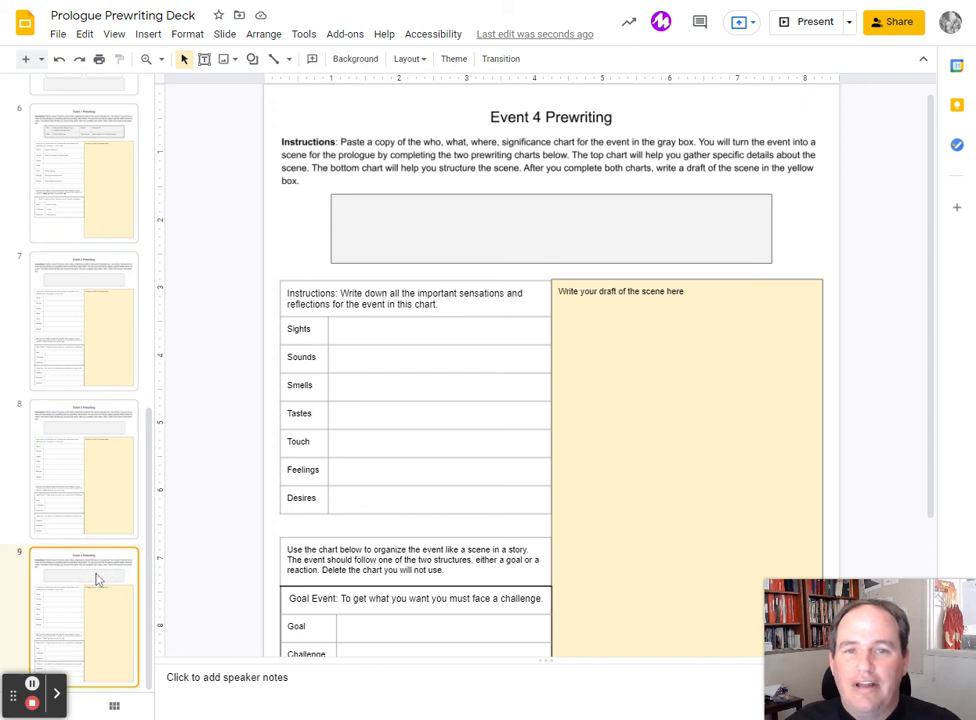